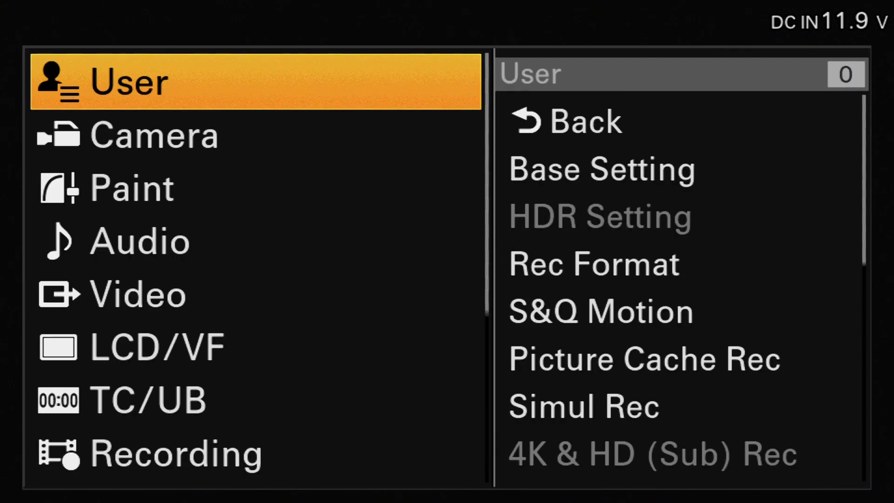
- Review System > Clock Set: UTC time zone, YYMMDD date mode, 24H format, date and time
{"action": "key", "text": "Down"}
{"action": "key", "text": "Down"}
{"action": "key", "text": "Down"}
{"action": "key", "text": "Down"}
{"action": "key", "text": "Down"}
{"action": "key", "text": "Down"}
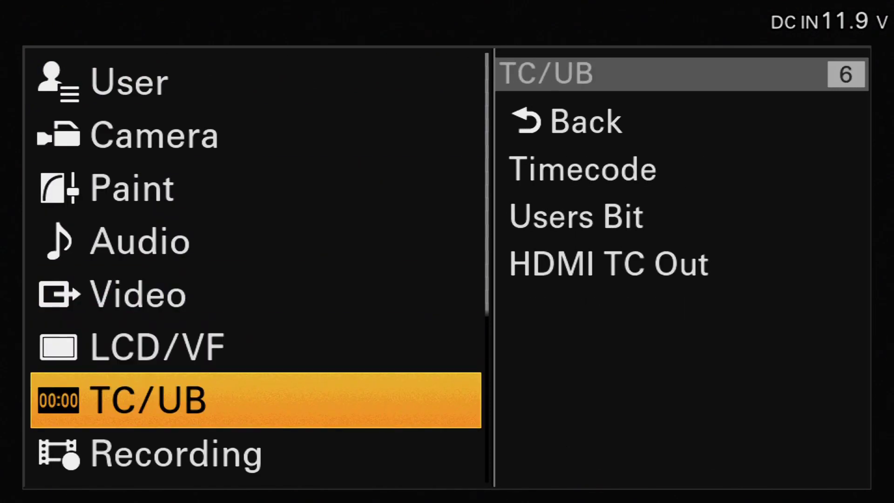
{"action": "key", "text": "Down"}
{"action": "key", "text": "Down"}
{"action": "key", "text": "Down"}
{"action": "key", "text": "Down"}
{"action": "key", "text": "Down"}
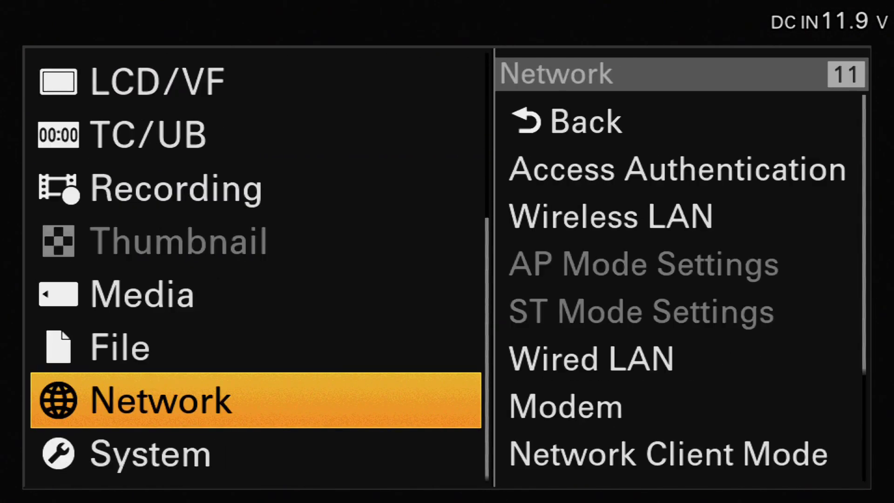
{"action": "key", "text": "Down"}
{"action": "key", "text": "Right"}
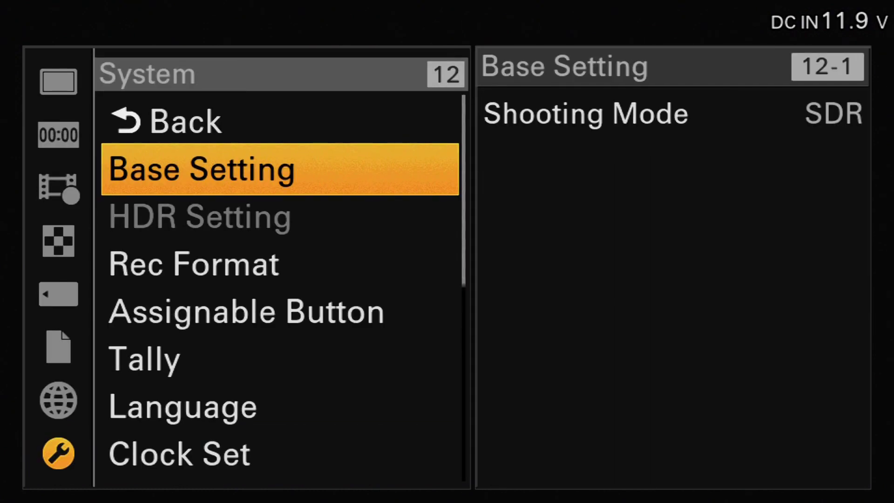
{"action": "key", "text": "Down"}
{"action": "key", "text": "Down"}
{"action": "key", "text": "Down"}
{"action": "key", "text": "Down"}
{"action": "key", "text": "Down"}
{"action": "key", "text": "Down"}
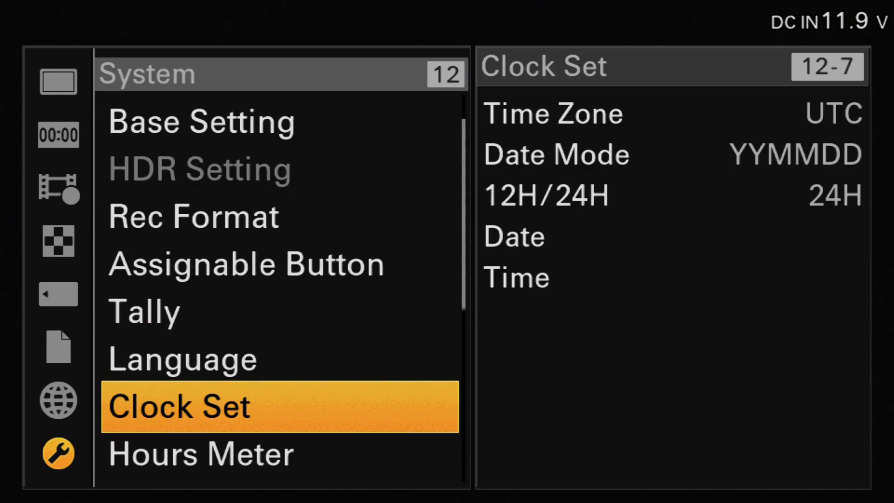
{"action": "key", "text": "Return"}
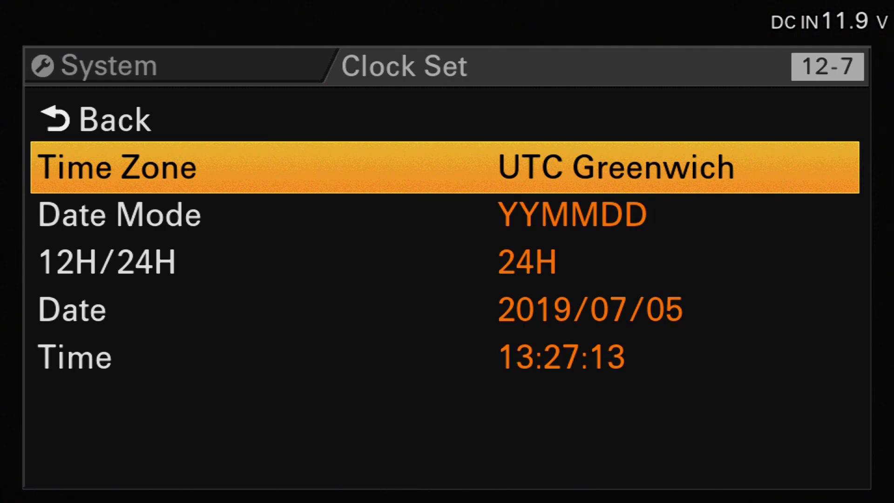
{"action": "key", "text": "Down"}
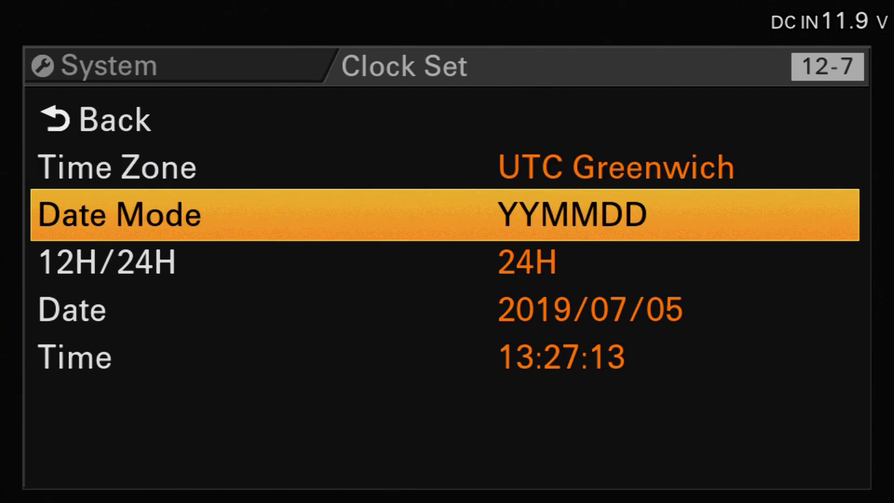
{"action": "key", "text": "Down"}
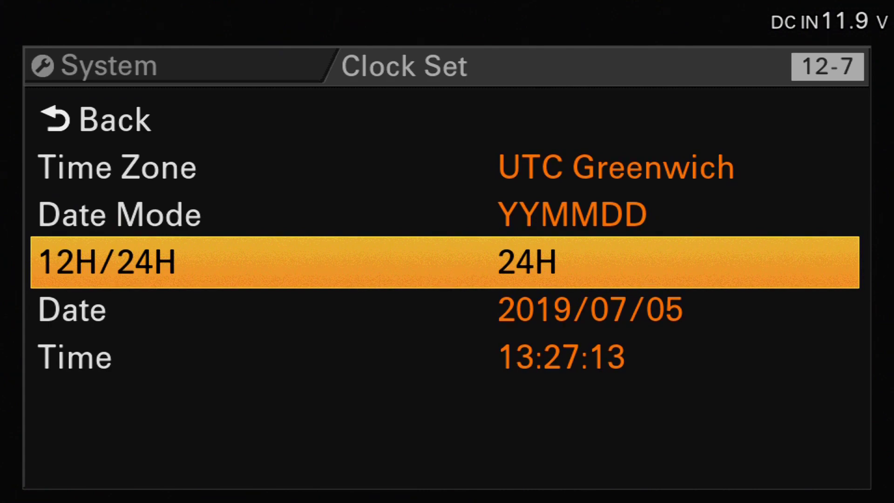
{"action": "key", "text": "Down"}
{"action": "key", "text": "Down"}
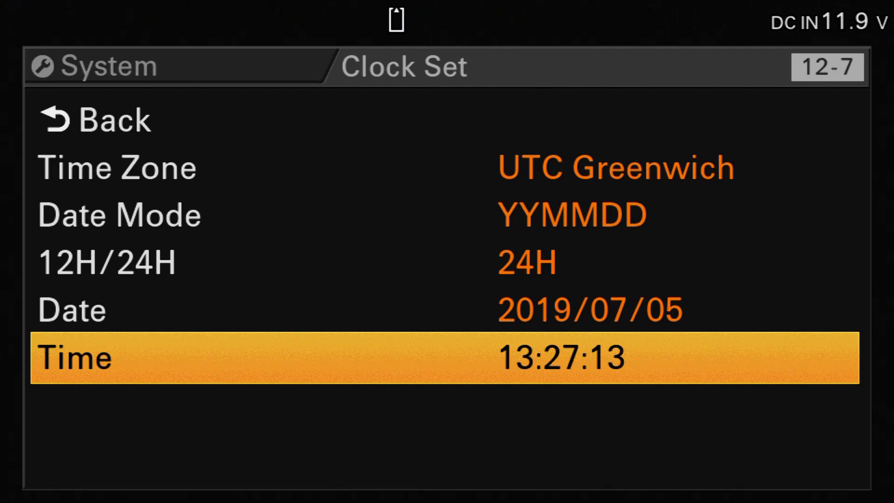
{"action": "key", "text": "Up"}
{"action": "key", "text": "Up"}
- Open System > Rec Format and review 50, exFAT, XAVC-L and 1920×1080P 50
{"action": "key", "text": "Up"}
{"action": "key", "text": "Up"}
{"action": "key", "text": "Up"}
{"action": "key", "text": "Return"}
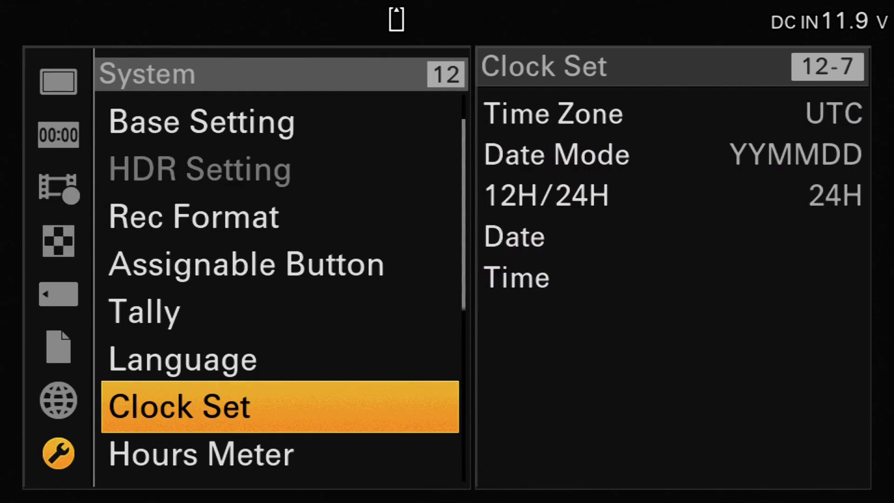
{"action": "key", "text": "Up"}
{"action": "key", "text": "Up"}
{"action": "key", "text": "Up"}
{"action": "key", "text": "Up"}
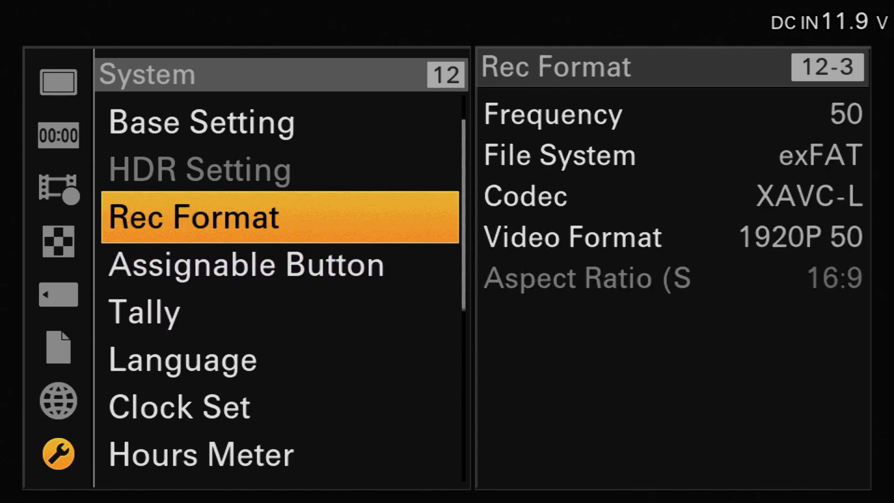
{"action": "key", "text": "Return"}
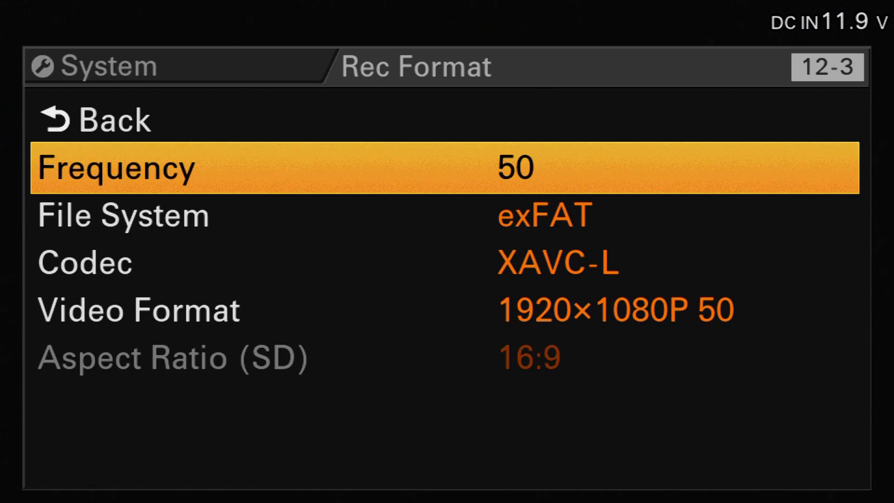
{"action": "key", "text": "Down"}
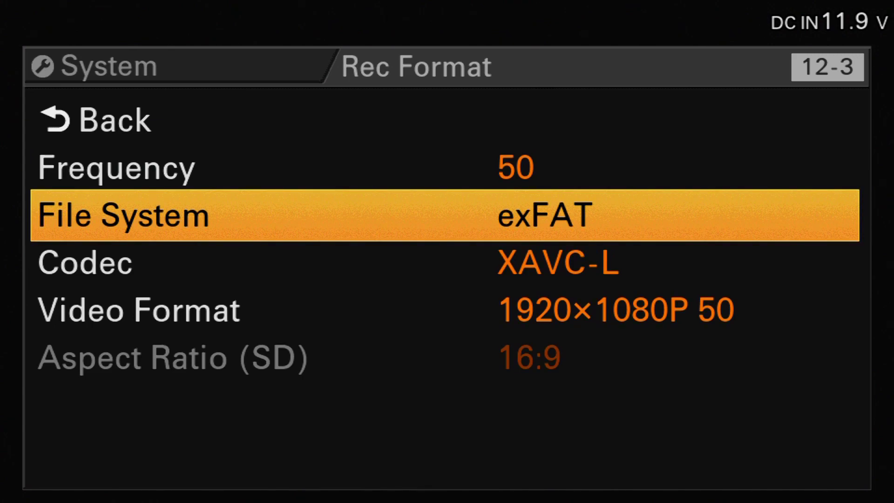
{"action": "key", "text": "Down"}
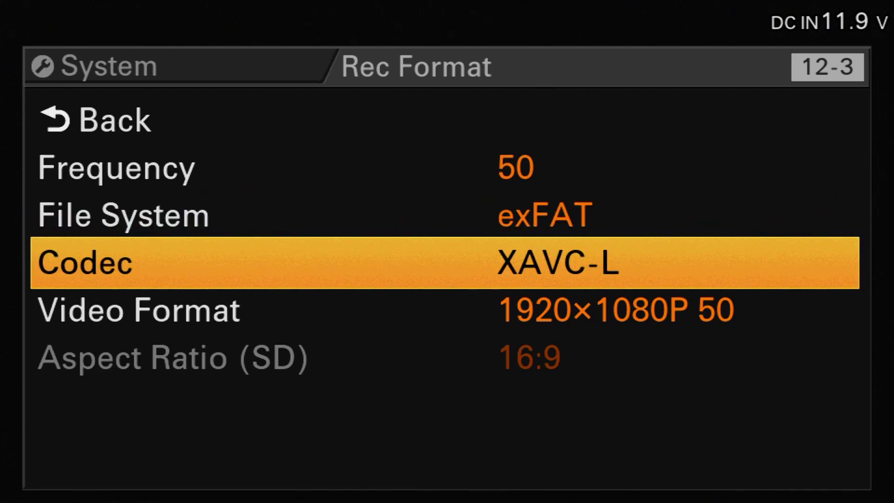
{"action": "key", "text": "Down"}
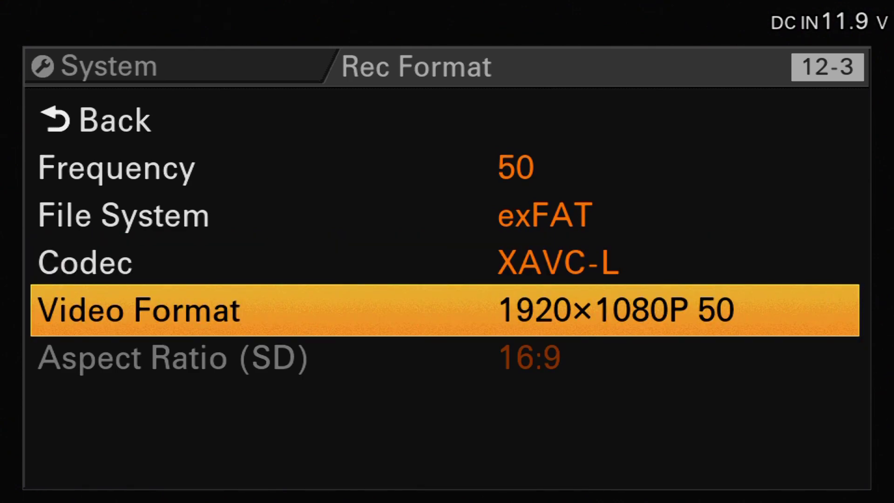
{"action": "key", "text": "Up"}
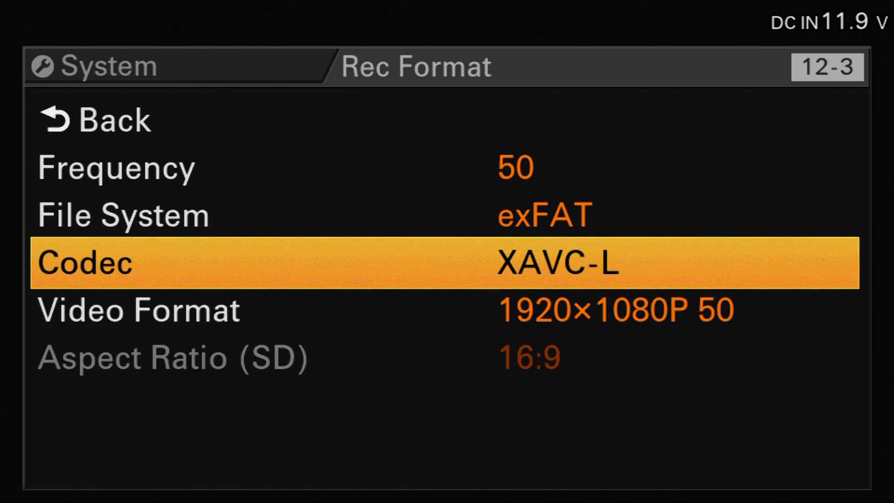
- Back out of Rec Format and System to the top-level menu categories
{"action": "key", "text": "Up"}
{"action": "key", "text": "Up"}
{"action": "key", "text": "Up"}
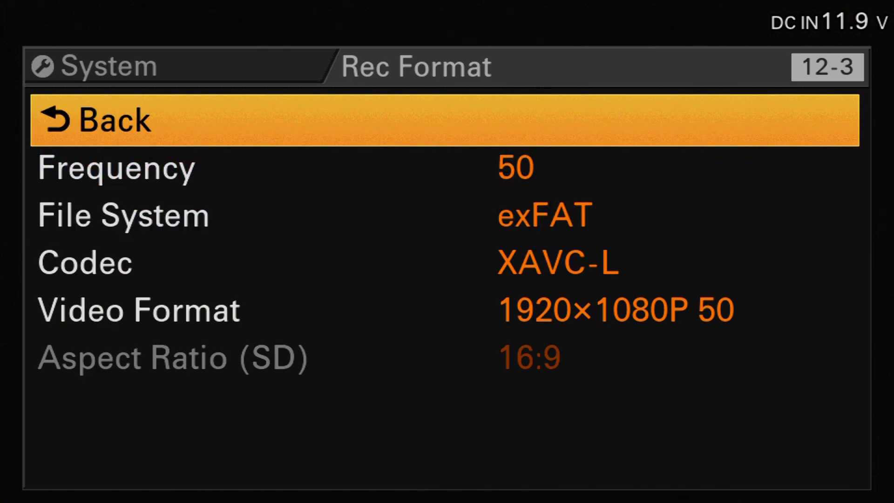
{"action": "key", "text": "Return"}
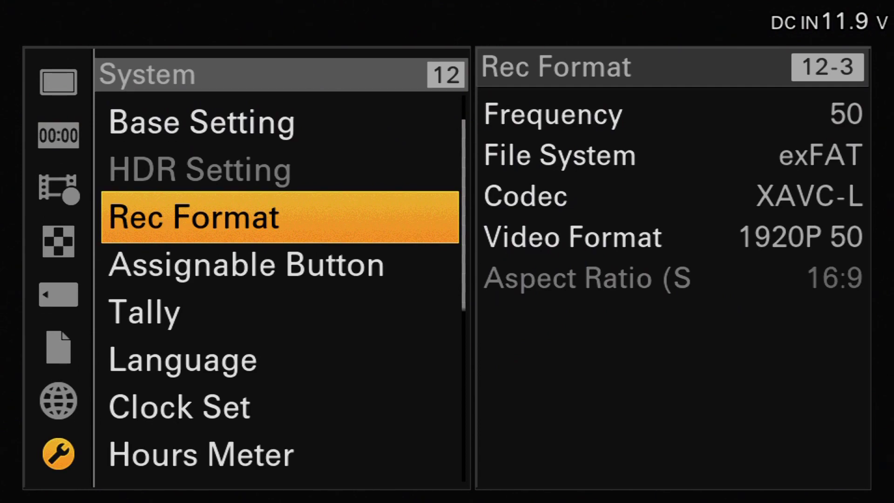
{"action": "key", "text": "Up"}
{"action": "key", "text": "Up"}
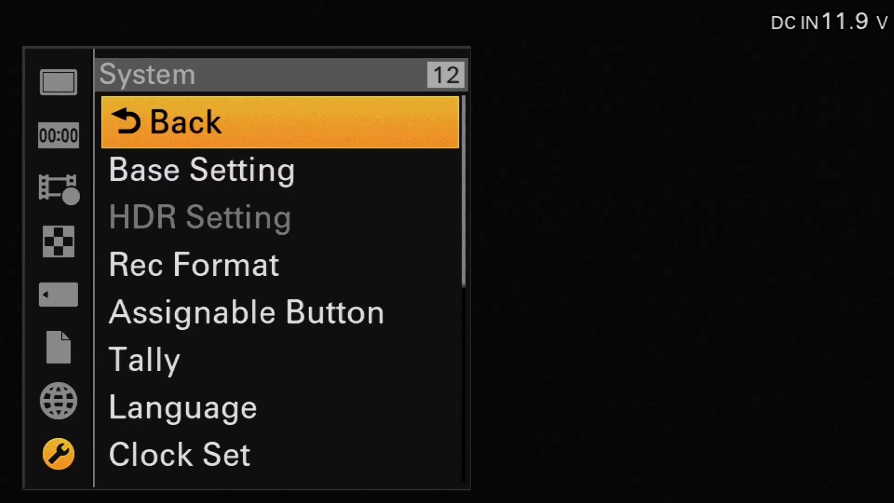
- Check Video > Output On/Off: SDI on, HDMI and VIDEO off
{"action": "key", "text": "Return"}
{"action": "key", "text": "Up"}
{"action": "key", "text": "Up"}
{"action": "key", "text": "Up"}
{"action": "key", "text": "Up"}
{"action": "key", "text": "Up"}
{"action": "key", "text": "Up"}
{"action": "key", "text": "Up"}
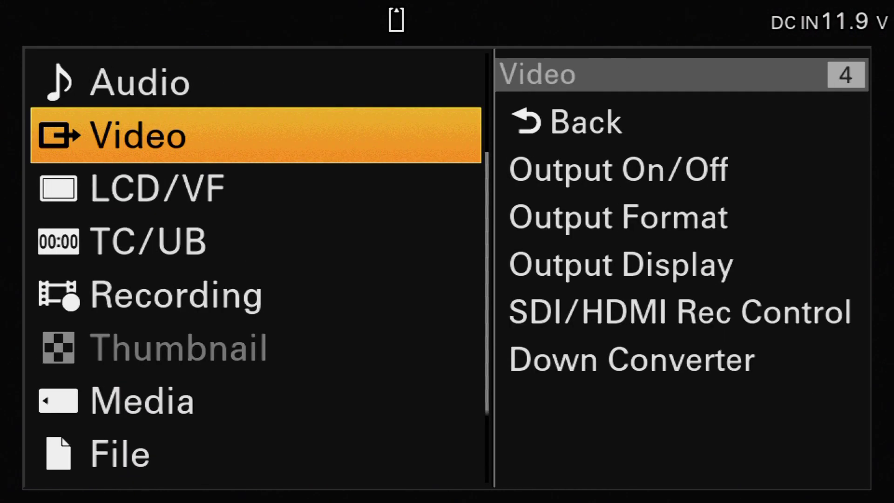
{"action": "key", "text": "Return"}
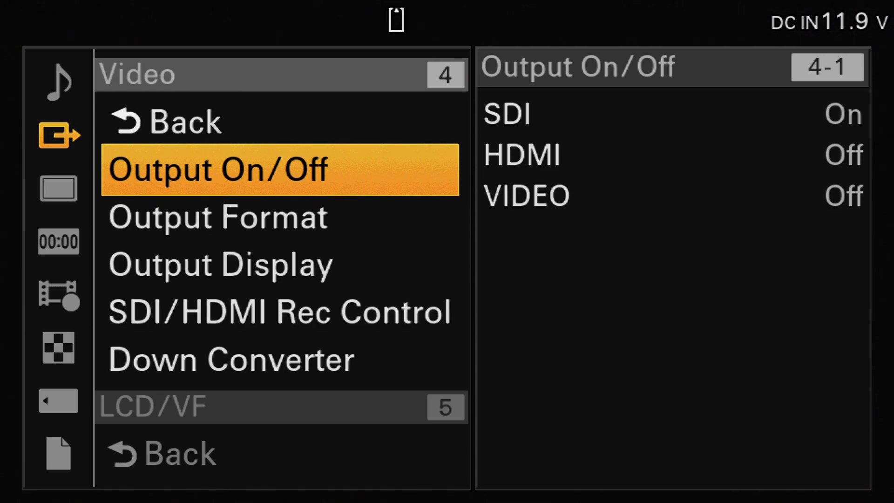
{"action": "key", "text": "Return"}
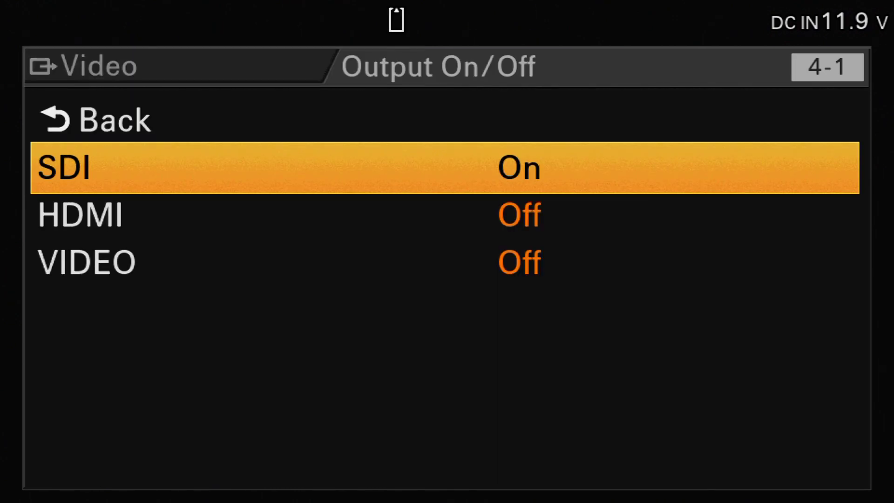
{"action": "key", "text": "Down"}
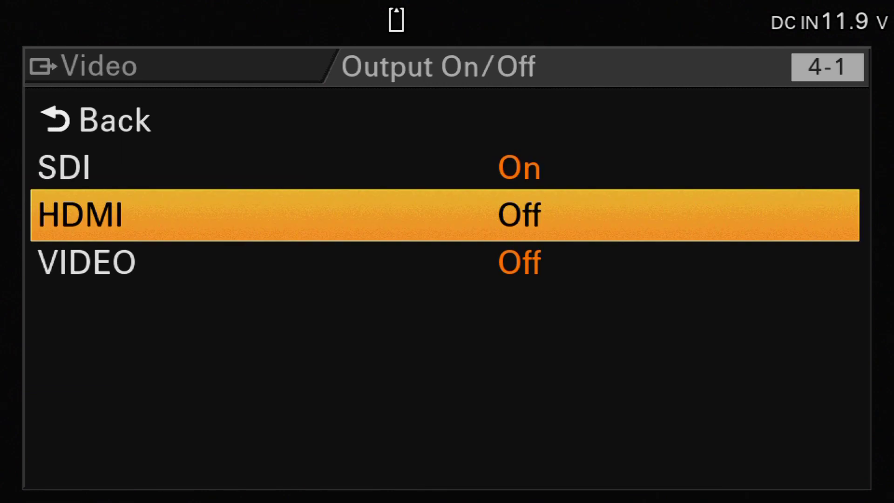
{"action": "key", "text": "Down"}
{"action": "key", "text": "Up"}
{"action": "key", "text": "Up"}
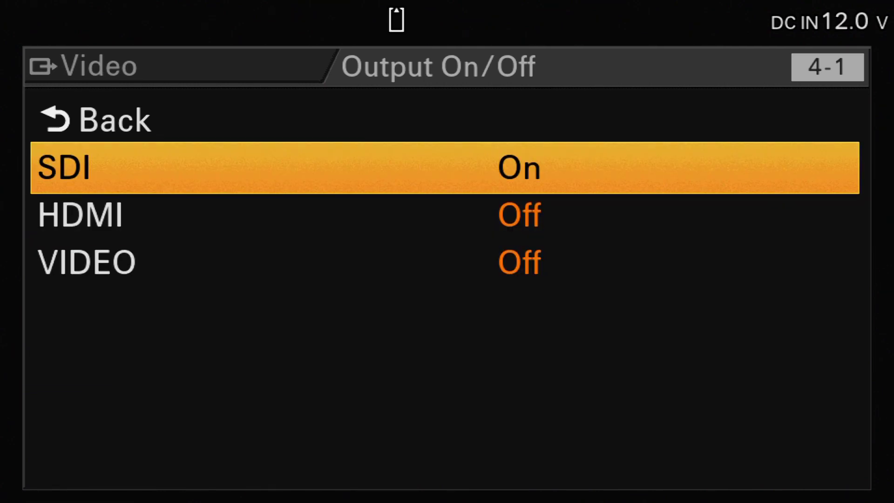
{"action": "key", "text": "Up"}
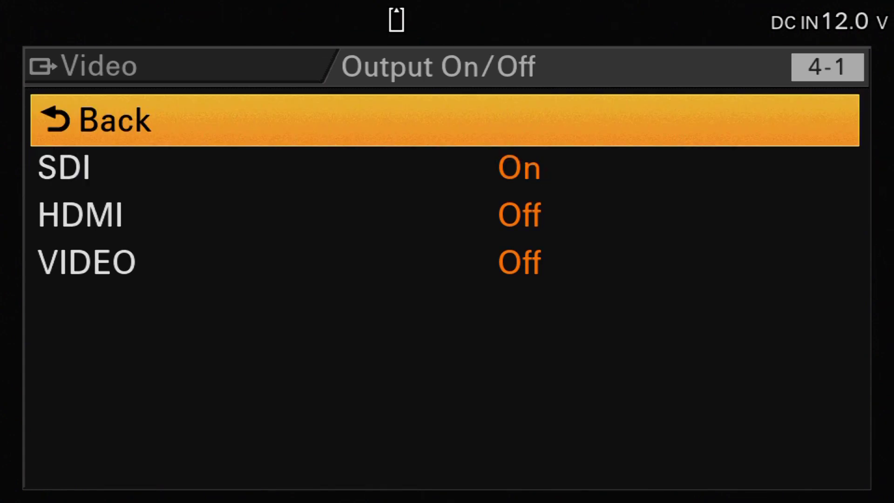
{"action": "key", "text": "Return"}
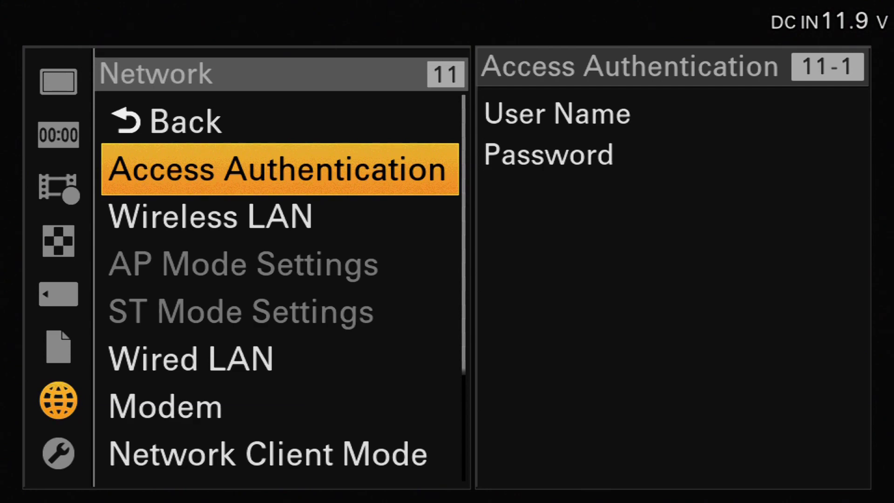
- Set Network > Wireless LAN to Station Mode
{"action": "key", "text": "Down"}
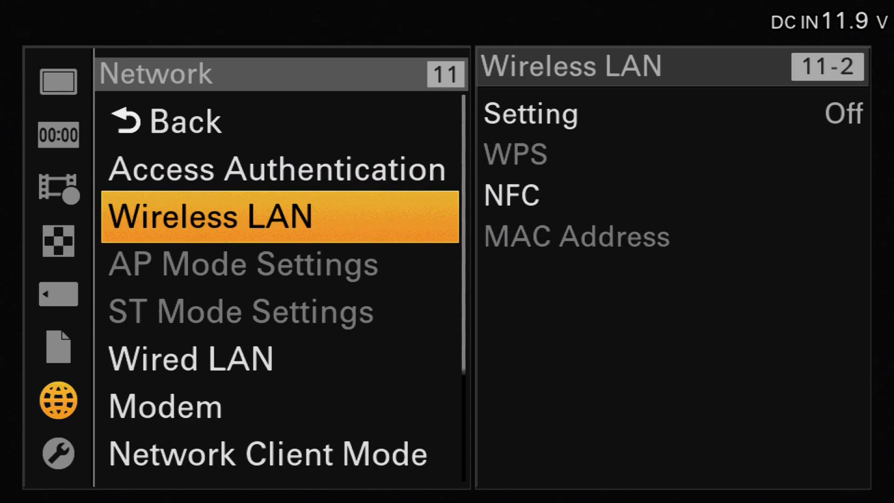
{"action": "key", "text": "Return"}
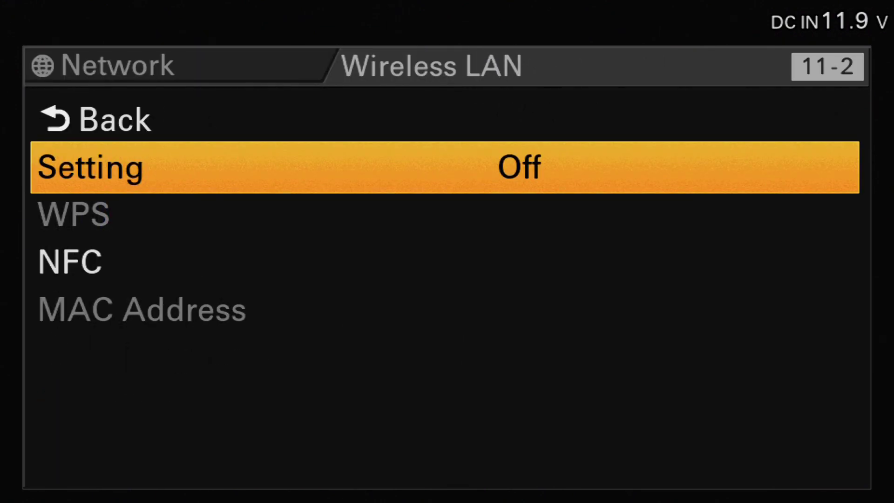
{"action": "key", "text": "Return"}
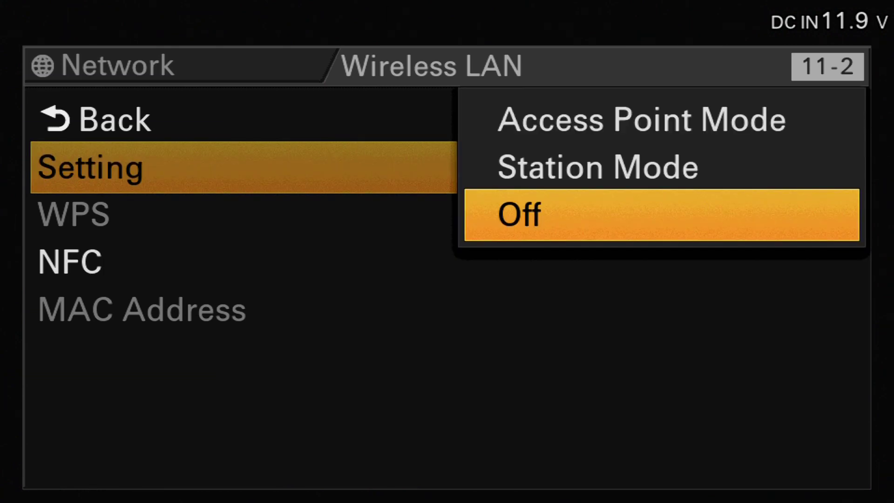
{"action": "key", "text": "Up"}
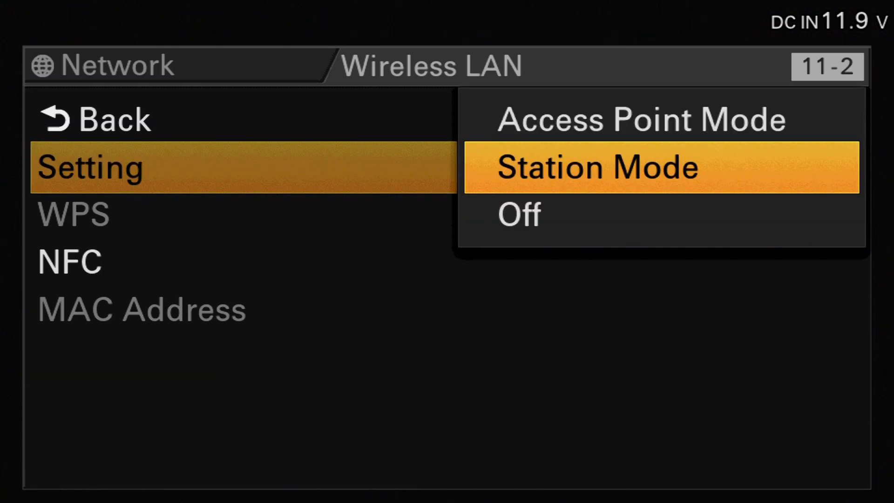
{"action": "key", "text": "Return"}
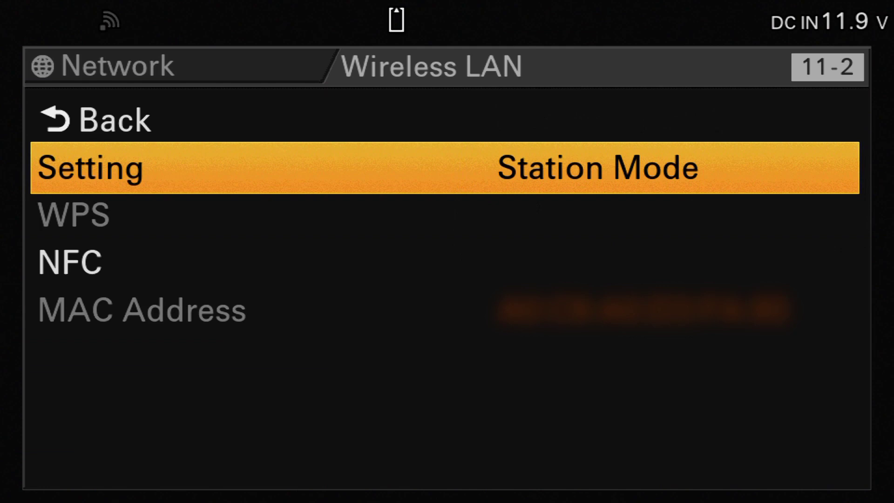
- Run Scan Networks from ST Mode Settings to list nearby 2.4G and 5G networks
{"action": "key", "text": "Escape"}
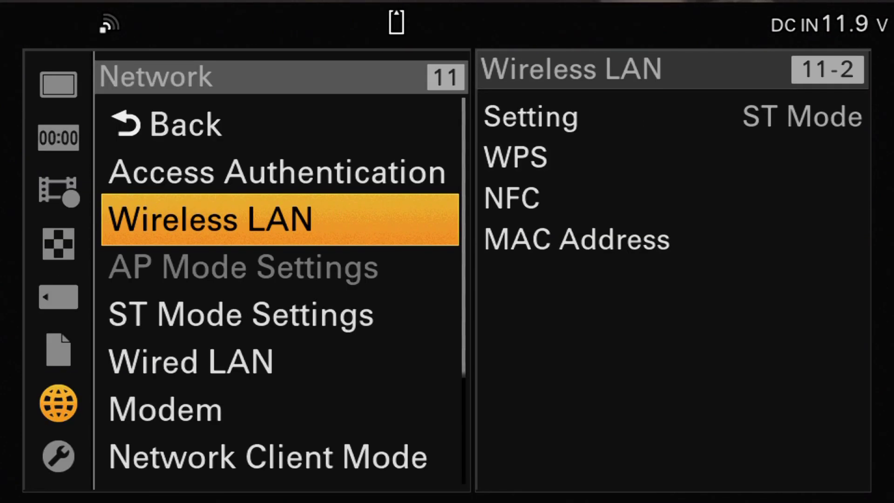
{"action": "key", "text": "Down"}
{"action": "key", "text": "Down"}
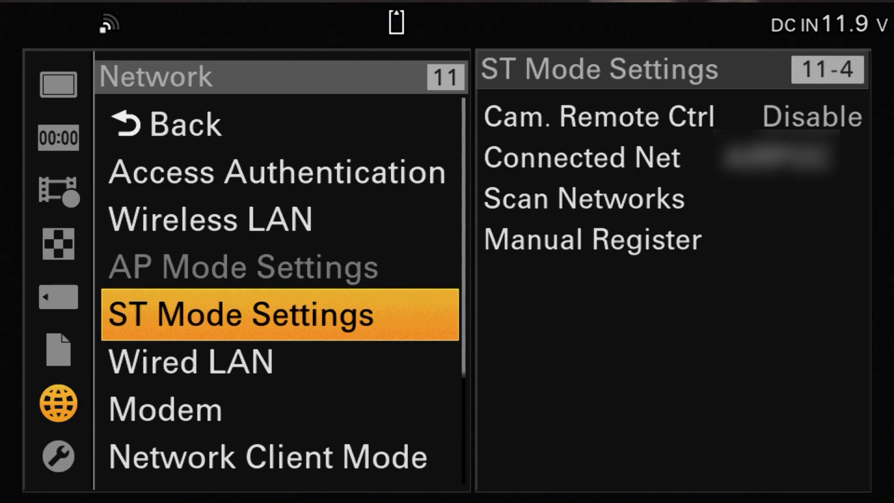
{"action": "key", "text": "Return"}
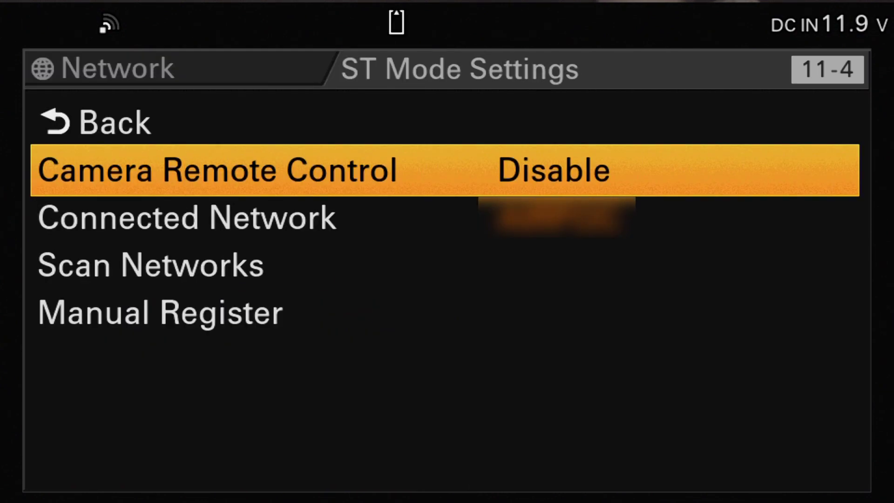
{"action": "key", "text": "Down"}
{"action": "key", "text": "Down"}
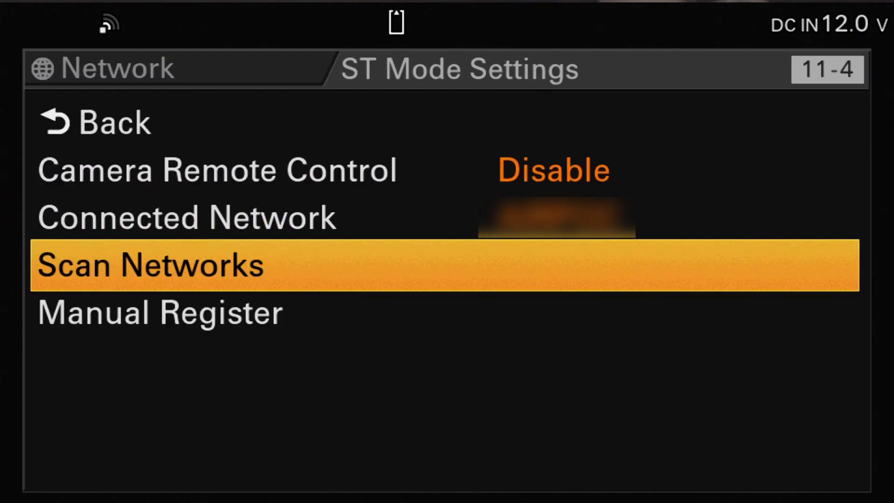
{"action": "key", "text": "Return"}
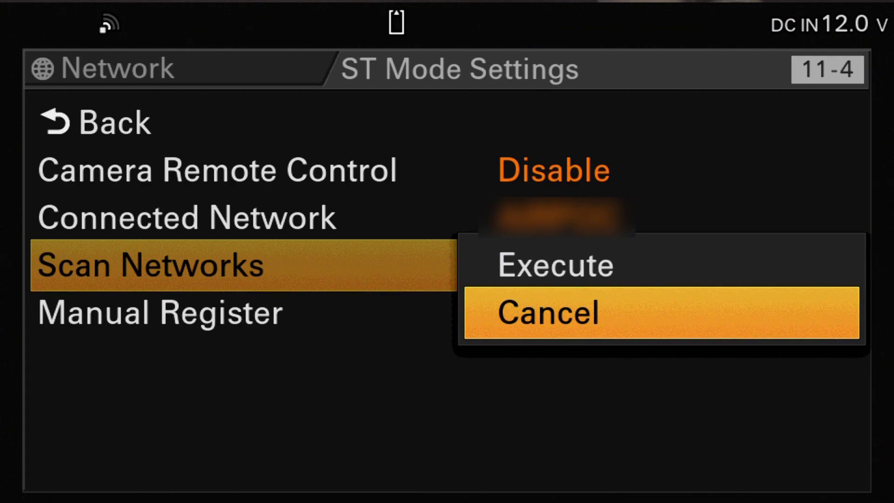
{"action": "key", "text": "Up"}
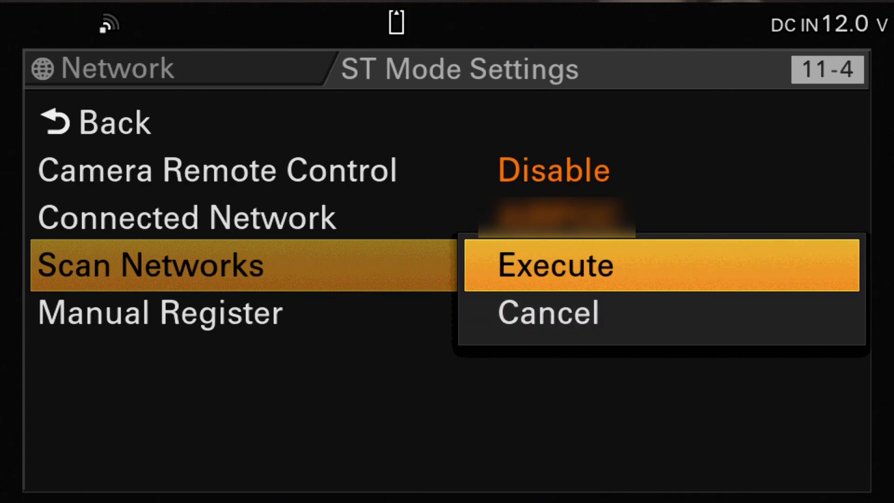
{"action": "key", "text": "Return"}
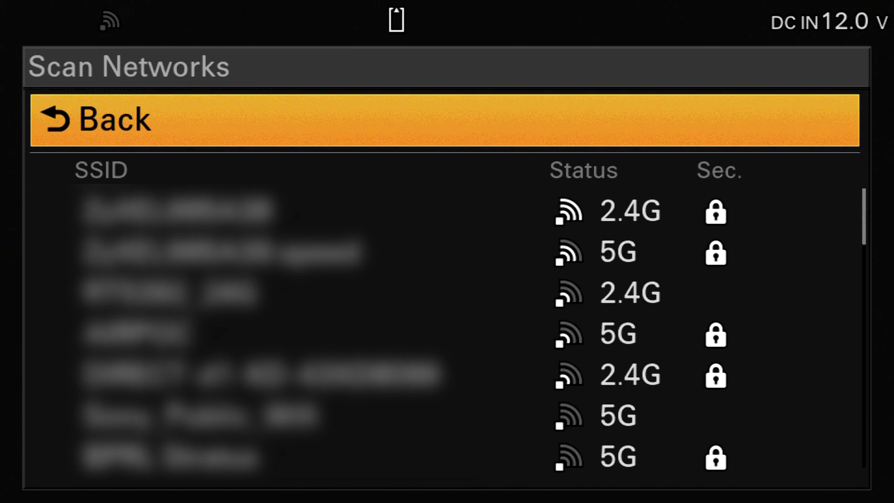
- Select the secured 5G network and enter its password
{"action": "key", "text": "Down"}
{"action": "key", "text": "Down"}
{"action": "key", "text": "Down"}
{"action": "key", "text": "Down"}
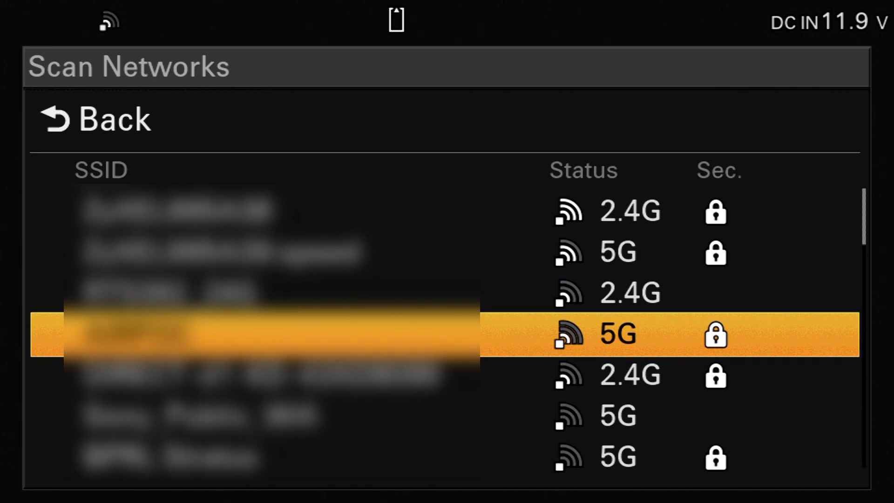
{"action": "key", "text": "Return"}
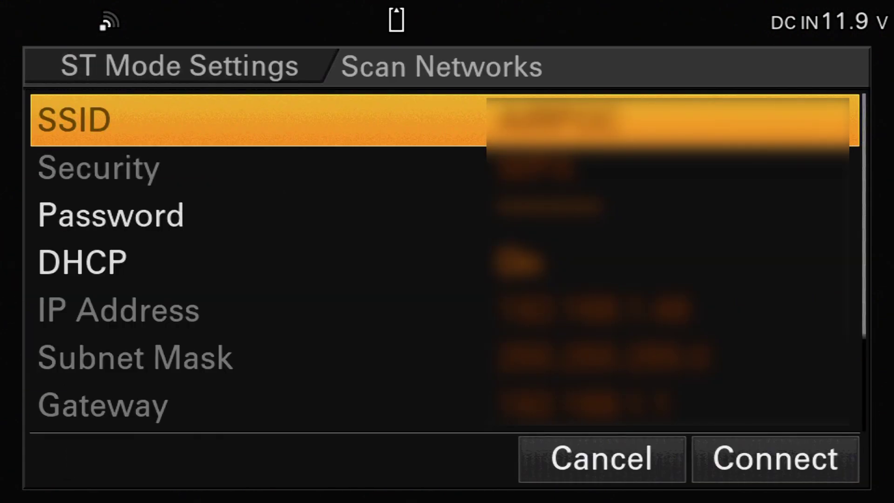
{"action": "key", "text": "Down"}
{"action": "key", "text": "Down"}
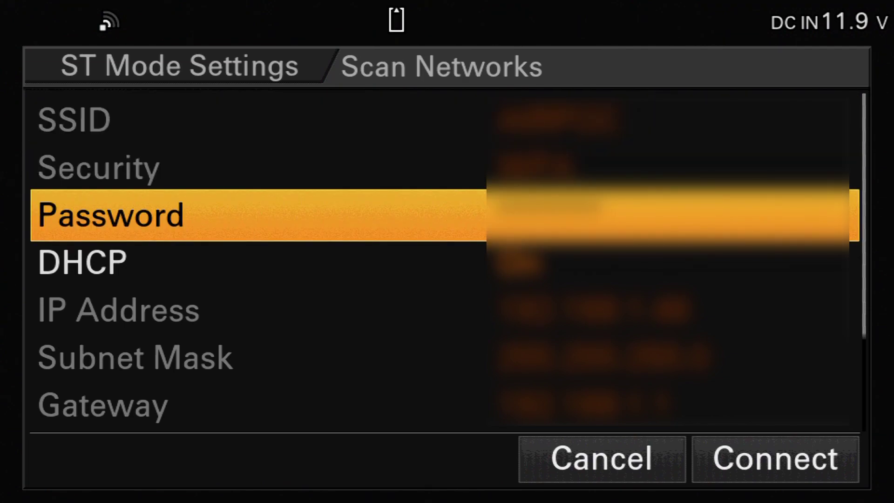
{"action": "key", "text": "Return"}
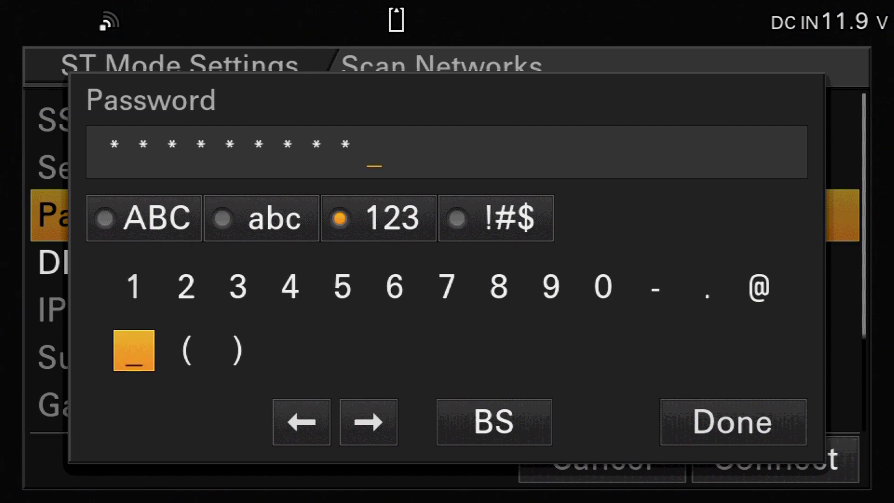
{"action": "key", "text": "Down"}
{"action": "key", "text": "Right"}
{"action": "key", "text": "Right"}
{"action": "key", "text": "Right"}
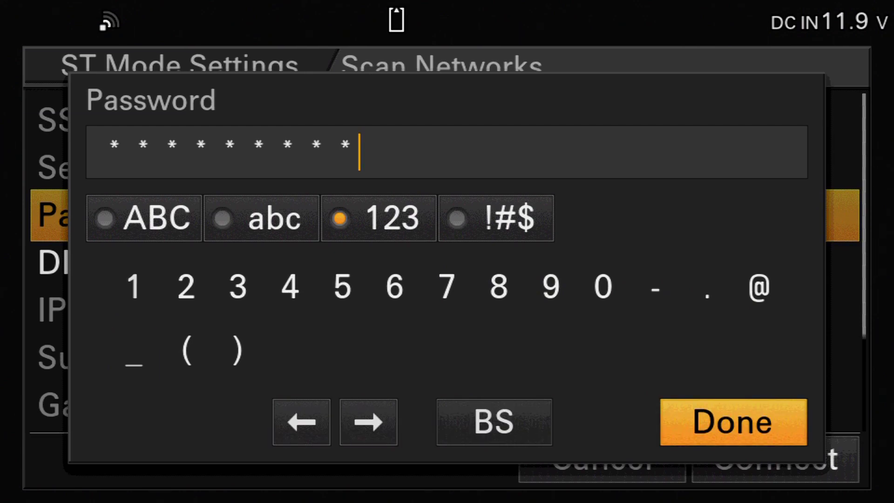
{"action": "key", "text": "Return"}
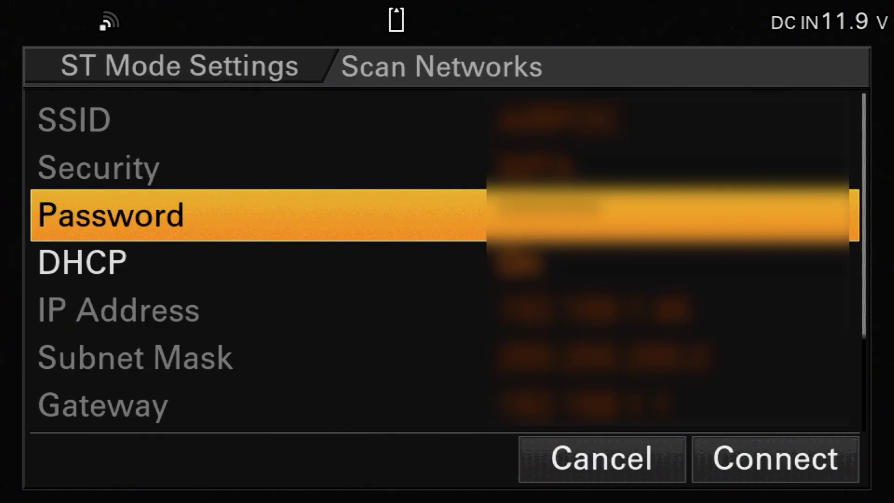
- Review the DHCP and DNS settings, then connect to the network
{"action": "key", "text": "Down"}
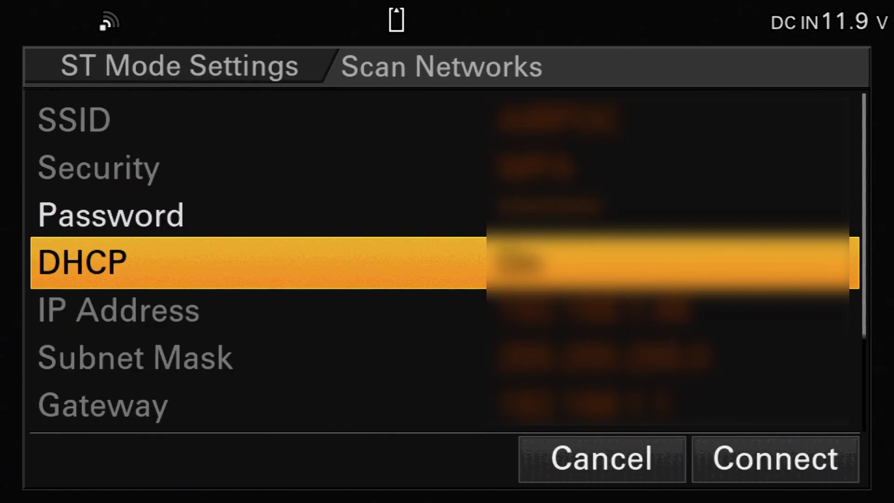
{"action": "key", "text": "Down"}
{"action": "key", "text": "Down"}
{"action": "key", "text": "Down"}
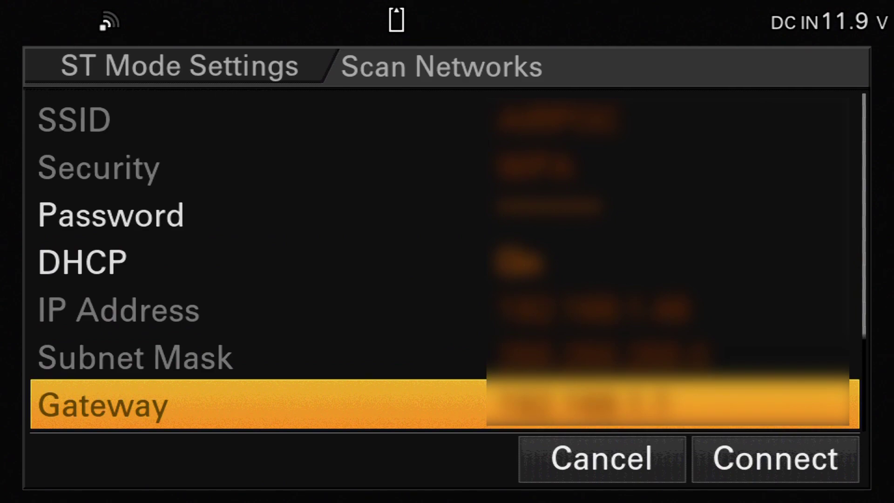
{"action": "key", "text": "Down"}
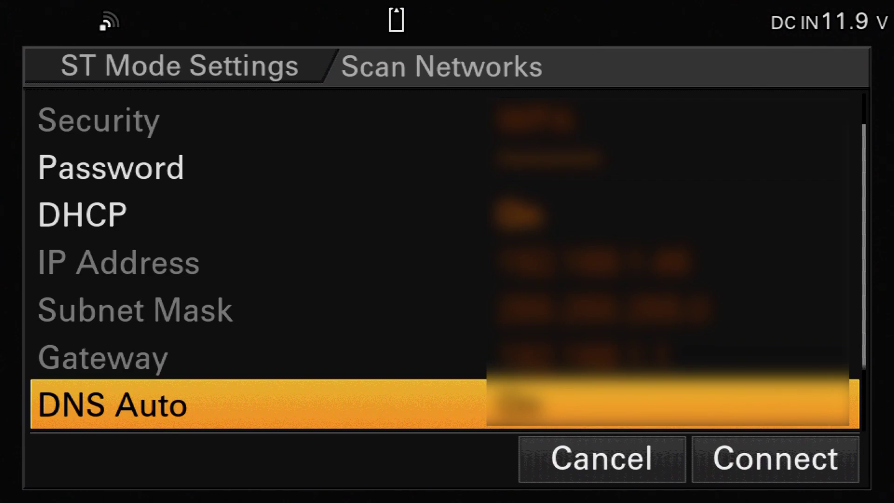
{"action": "key", "text": "Down"}
{"action": "key", "text": "Down"}
{"action": "key", "text": "Down"}
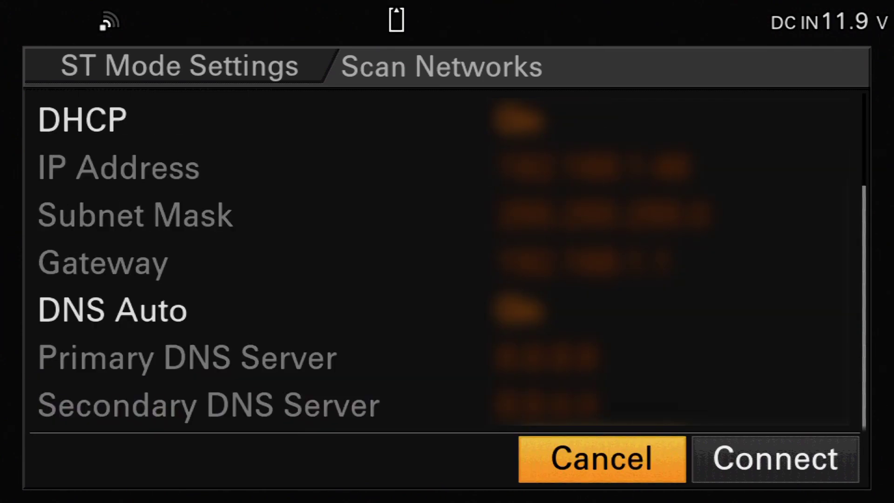
{"action": "key", "text": "Right"}
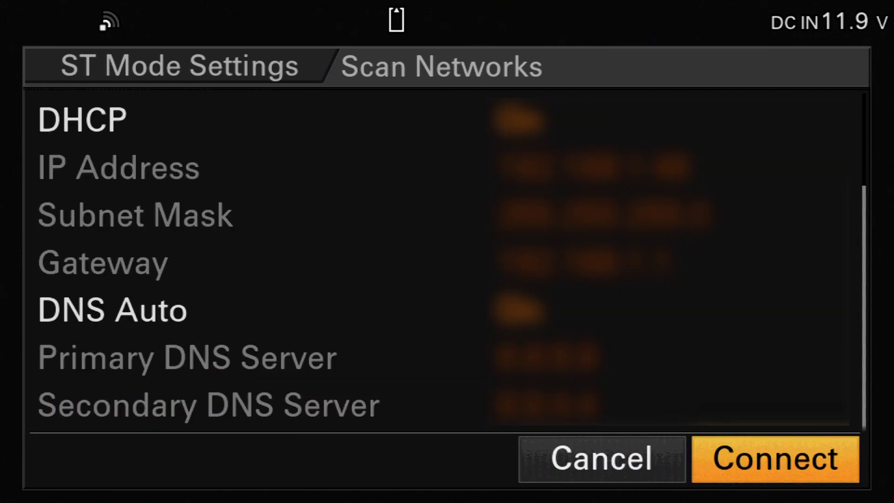
{"action": "key", "text": "Return"}
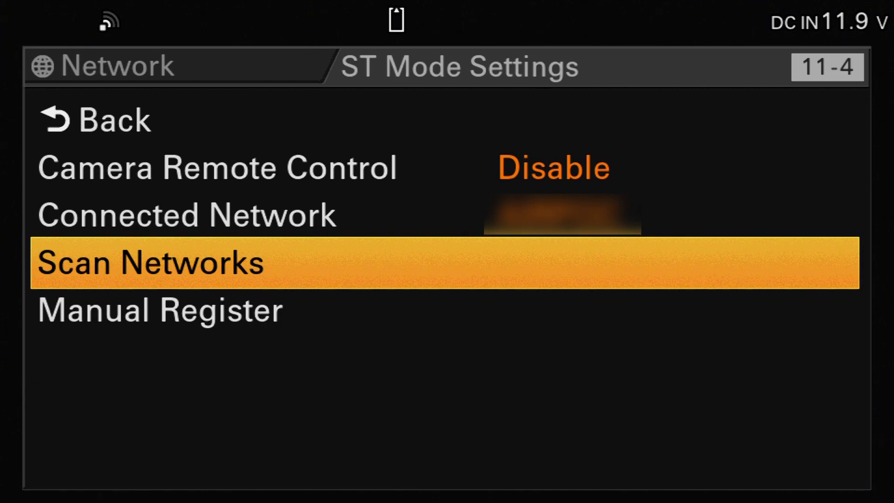
- Check Connected Network, then exit the menu to the live camera view
{"action": "key", "text": "Up"}
{"action": "key", "text": "Up"}
{"action": "key", "text": "Up"}
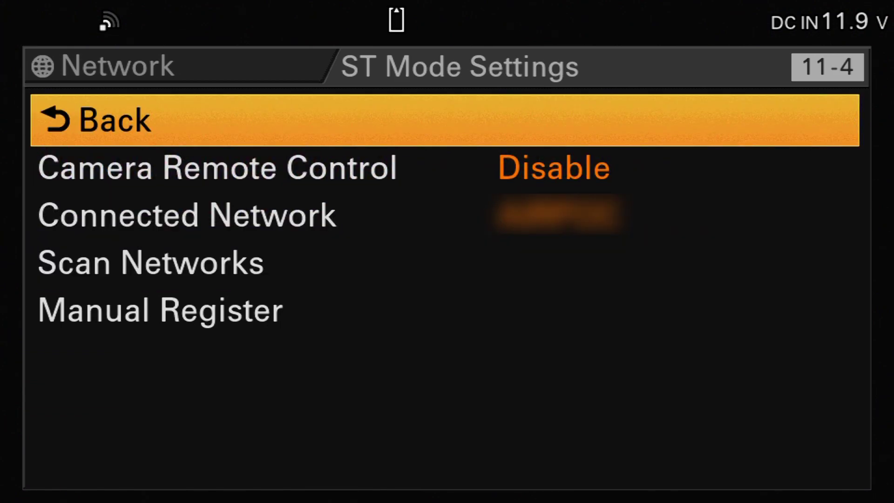
{"action": "key", "text": "Return"}
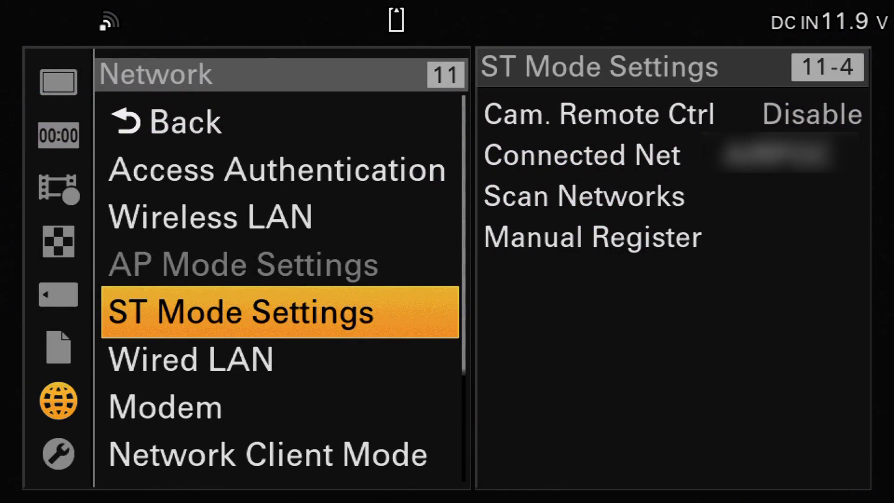
{"action": "key", "text": "Escape"}
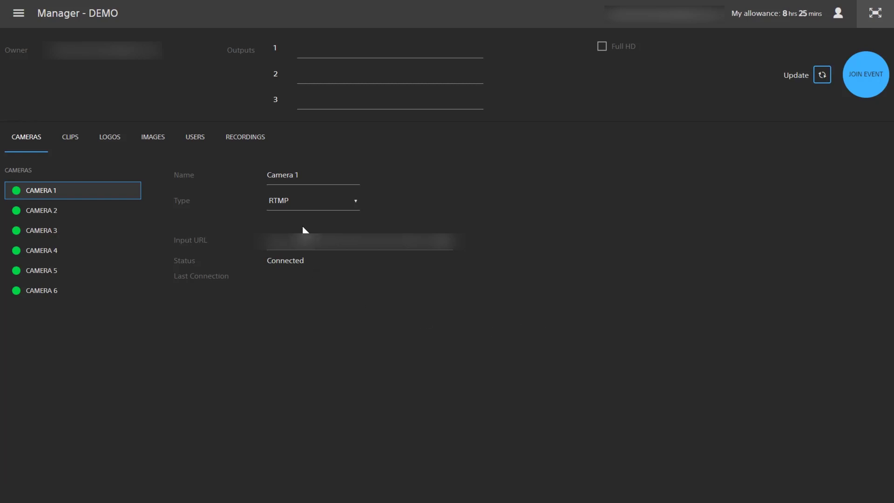
- Set Camera 1's input type to QoS and read its CCM address, user name and password
{"action": "left_click", "coordinate": [297, 201]}
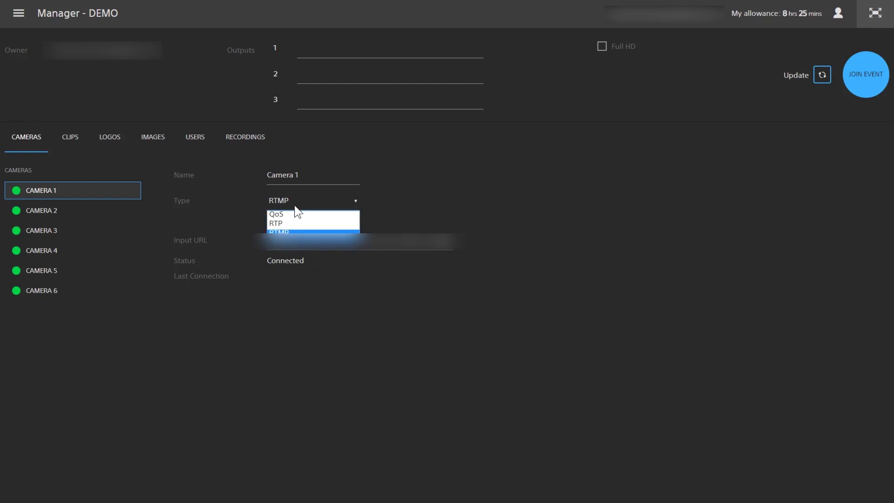
{"action": "left_click", "coordinate": [283, 213]}
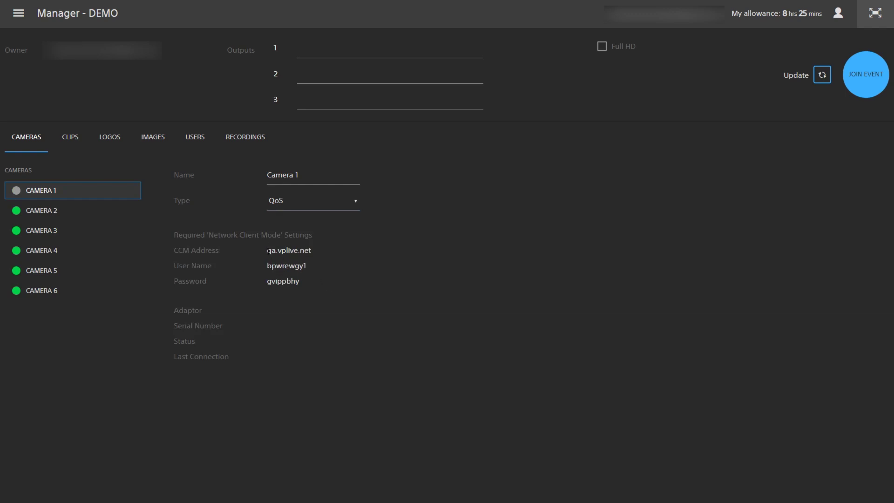
{"action": "left_click_drag", "start_coordinate": [305, 250], "coordinate": [317, 248]}
{"action": "left_click_drag", "start_coordinate": [265, 267], "coordinate": [302, 264]}
{"action": "left_click", "coordinate": [364, 286]}
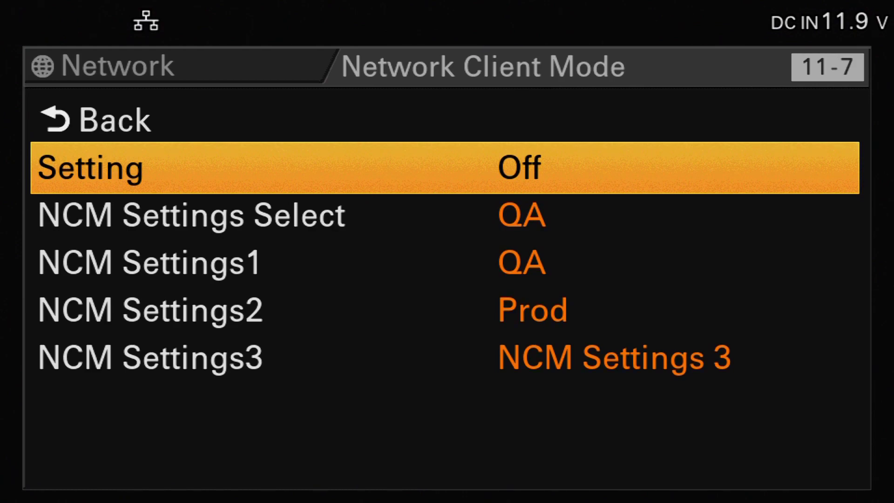
- Open NCM Settings1 (QA), showing CCM address qa.vplive.net and port 8443
{"action": "key", "text": "Down"}
{"action": "key", "text": "Down"}
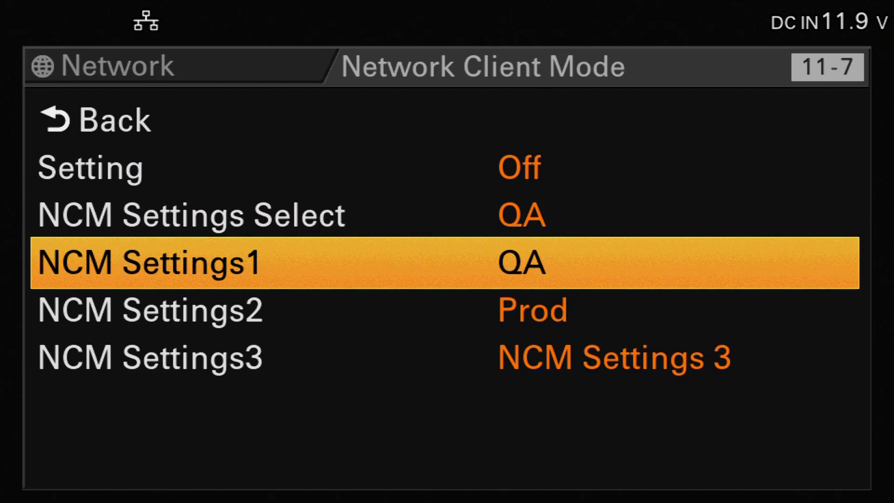
{"action": "key", "text": "Return"}
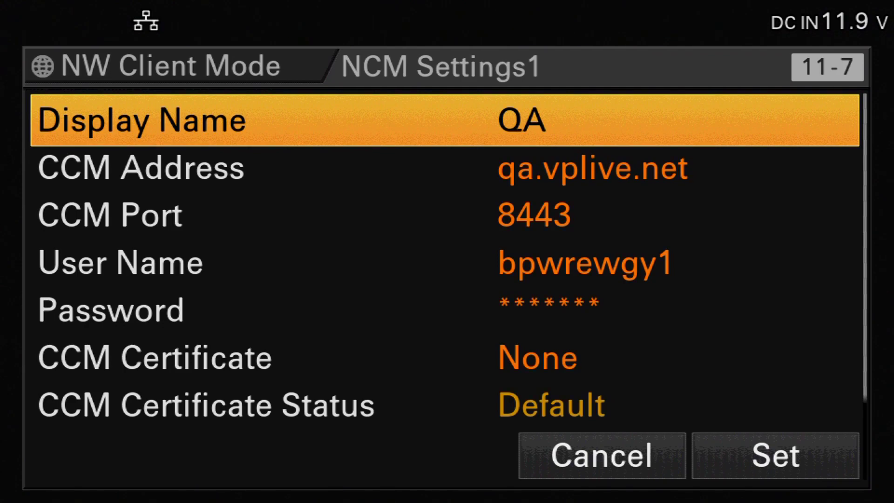
{"action": "key", "text": "Down"}
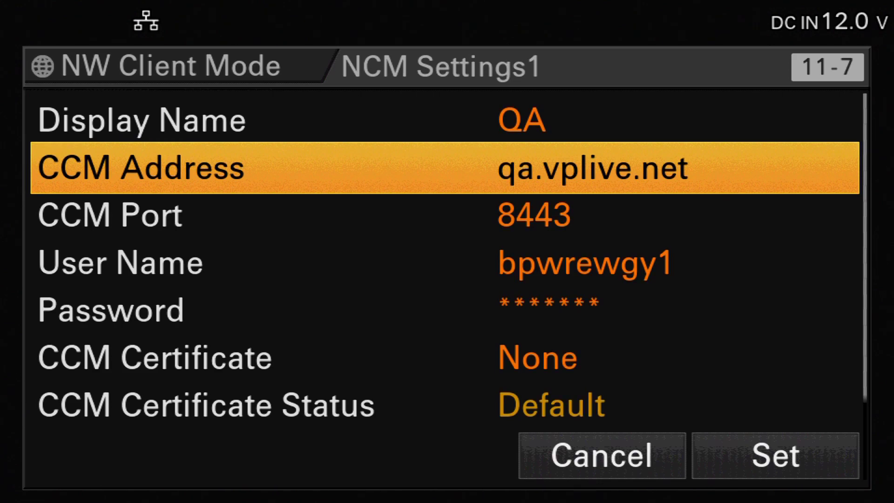
{"action": "key", "text": "Down"}
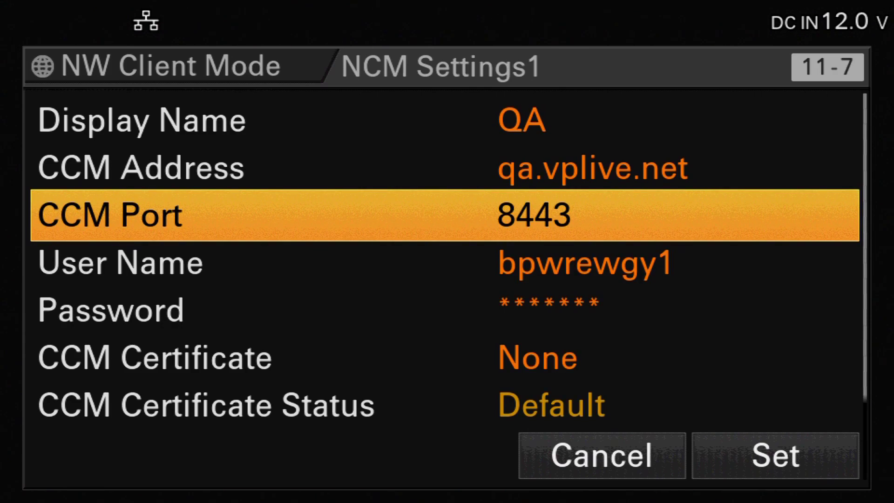
{"action": "key", "text": "Down"}
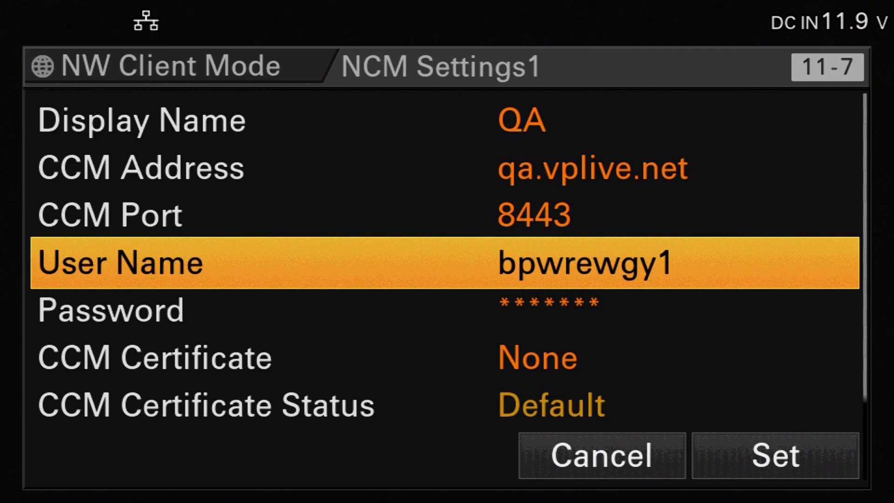
- Enter the user name and password for the QA preset
{"action": "key", "text": "Return"}
{"action": "key", "text": "Down"}
{"action": "key", "text": "Down"}
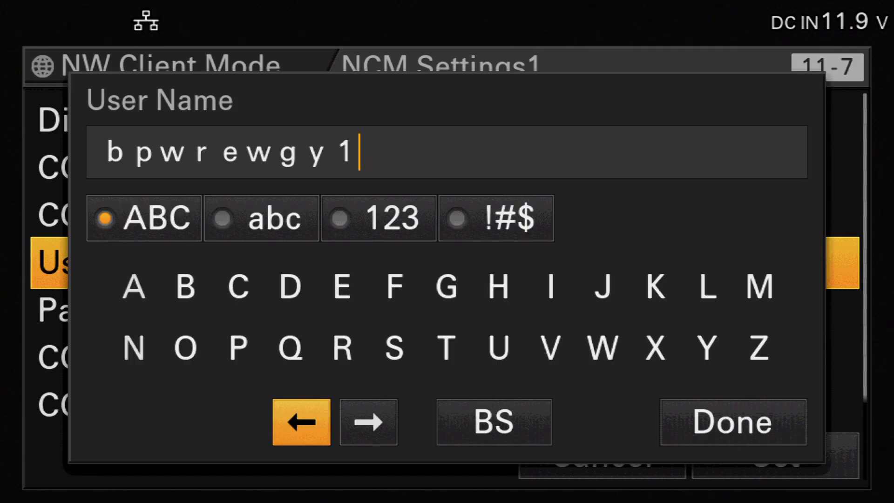
{"action": "key", "text": "Right"}
{"action": "key", "text": "Right"}
{"action": "key", "text": "Right"}
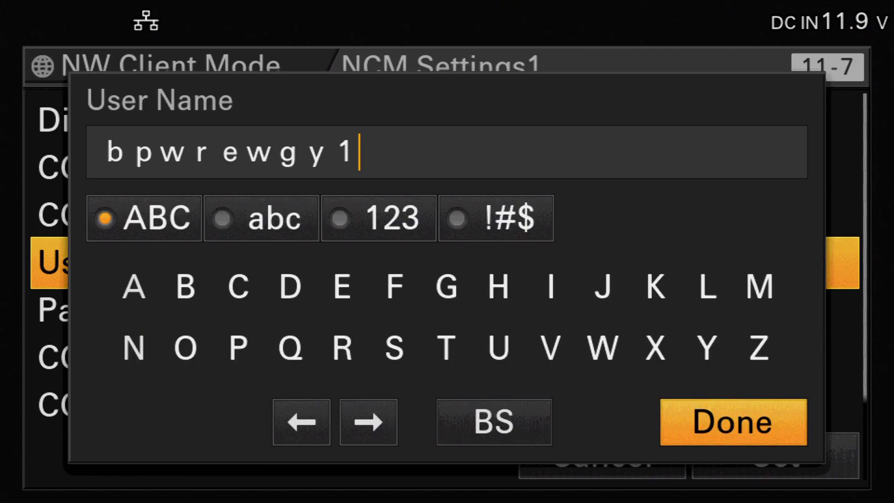
{"action": "key", "text": "Return"}
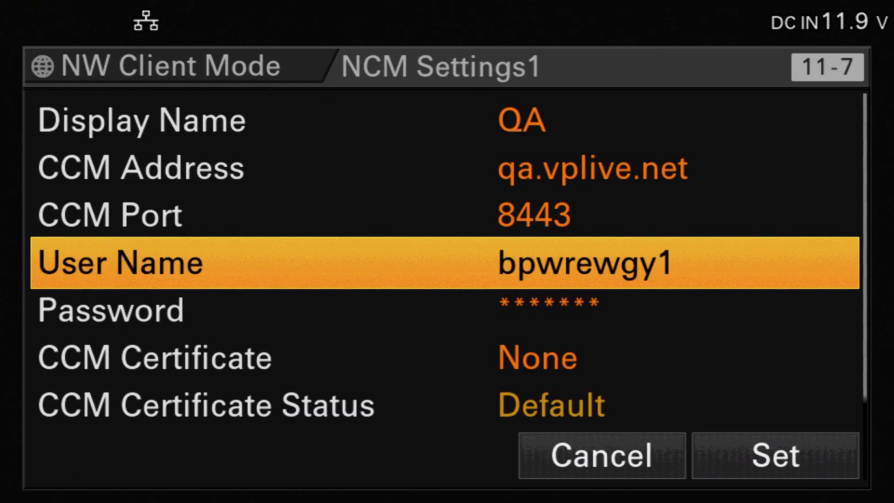
{"action": "key", "text": "Down"}
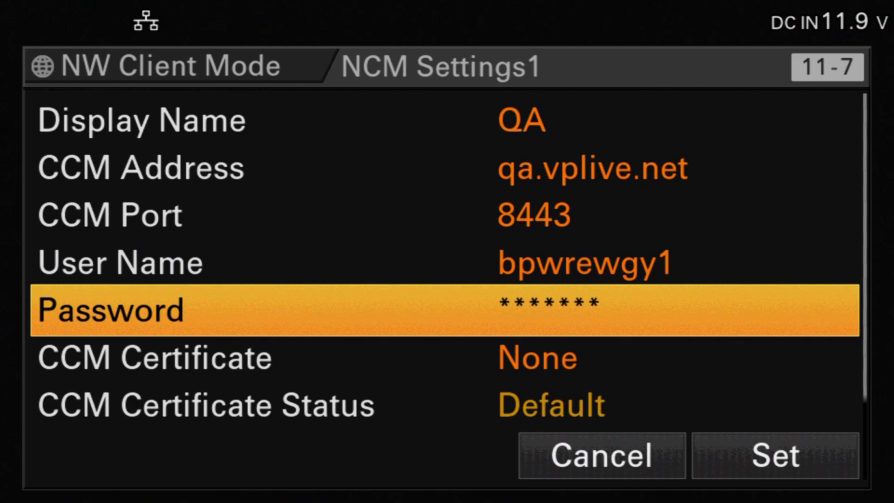
{"action": "key", "text": "Return"}
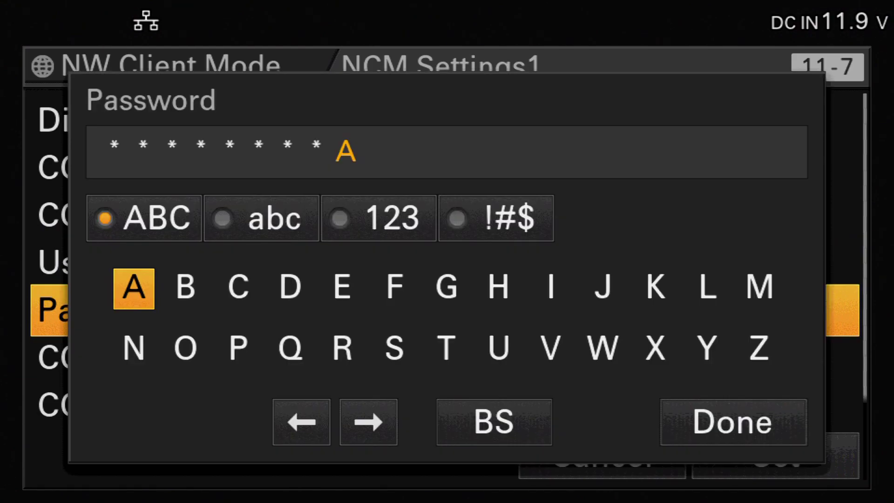
{"action": "key", "text": "Down"}
{"action": "key", "text": "Down"}
{"action": "key", "text": "Right"}
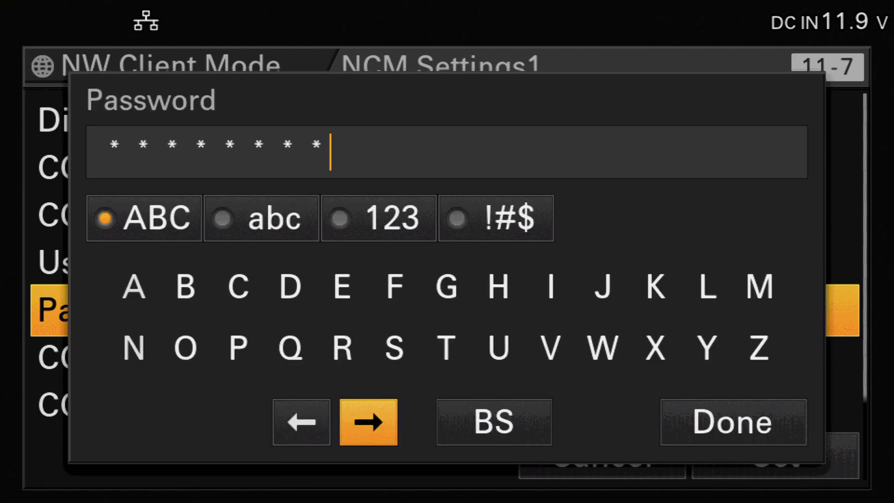
{"action": "key", "text": "Right"}
{"action": "key", "text": "Right"}
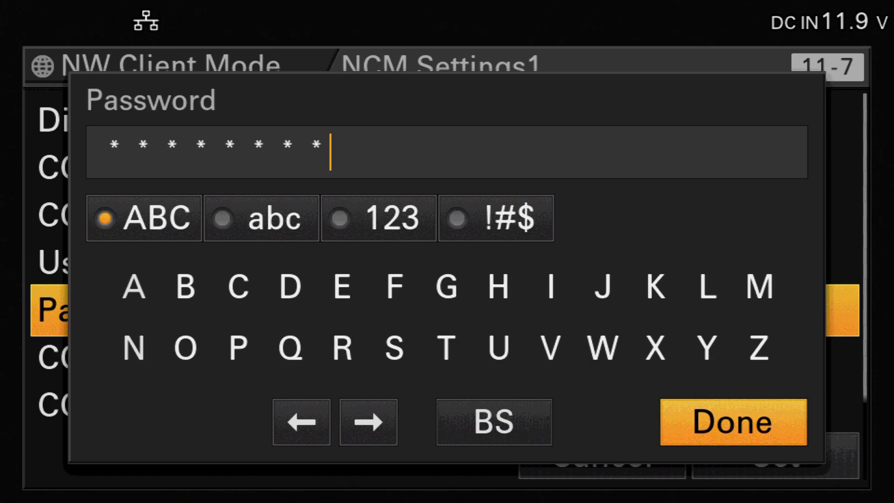
{"action": "key", "text": "Return"}
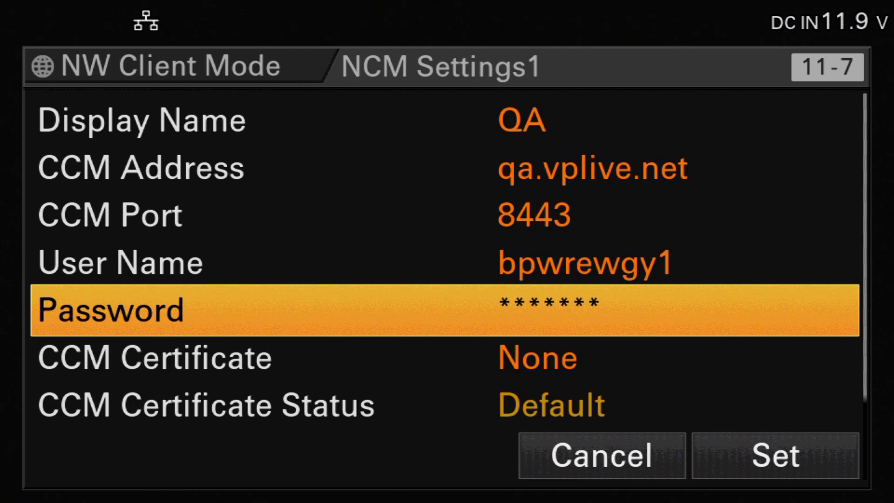
- Save NCM Settings1 and return to the Network Client Mode list
{"action": "key", "text": "Down"}
{"action": "key", "text": "Down"}
{"action": "key", "text": "Down"}
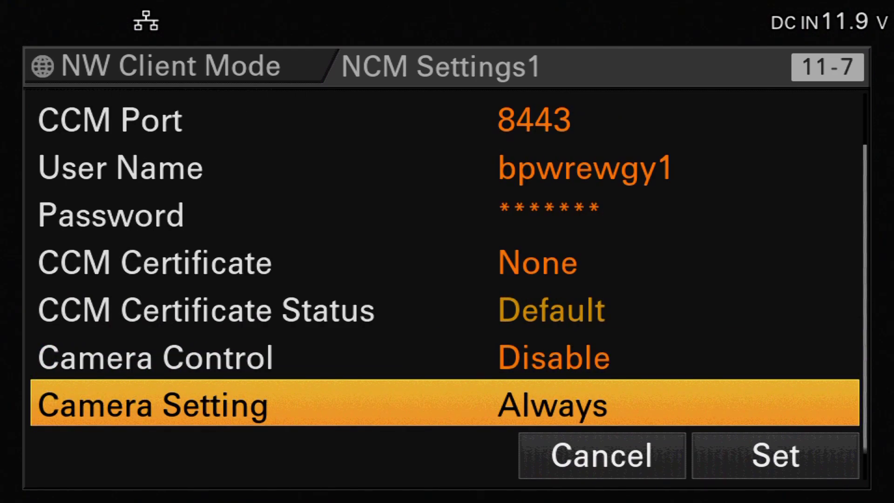
{"action": "key", "text": "Down"}
{"action": "key", "text": "Down"}
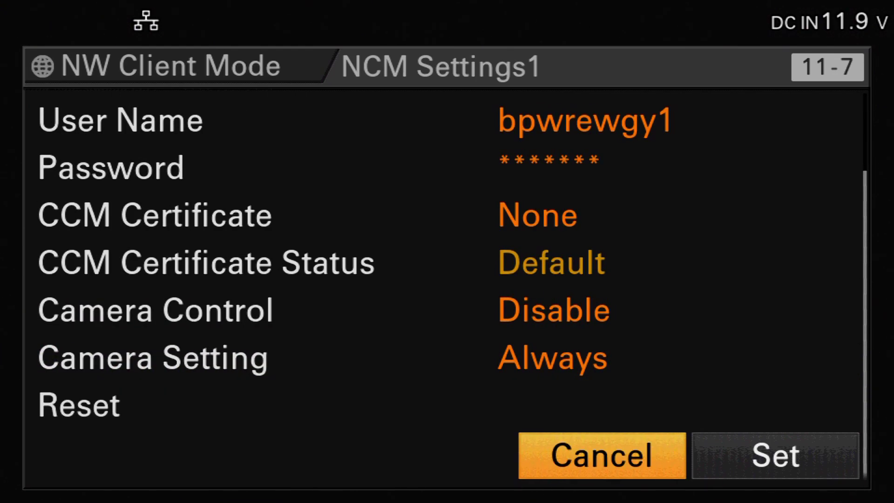
{"action": "key", "text": "Right"}
{"action": "key", "text": "Return"}
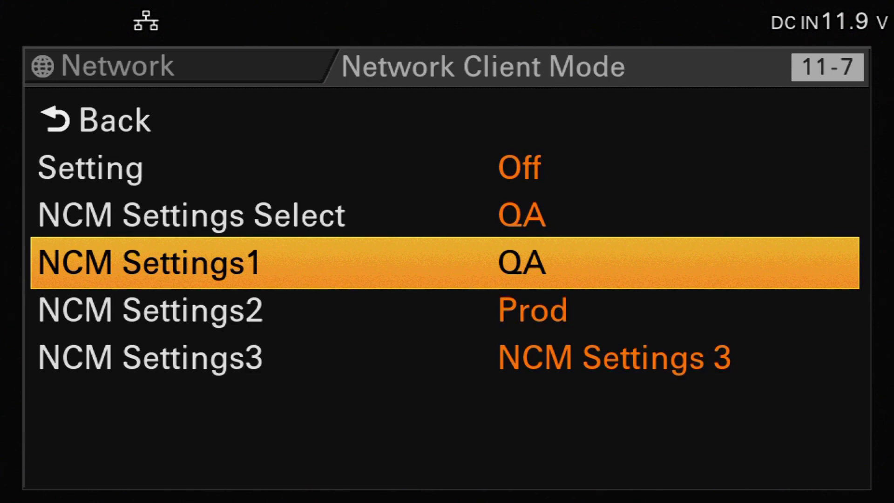
- Select QA as the NCM Settings preset in use
{"action": "key", "text": "Up"}
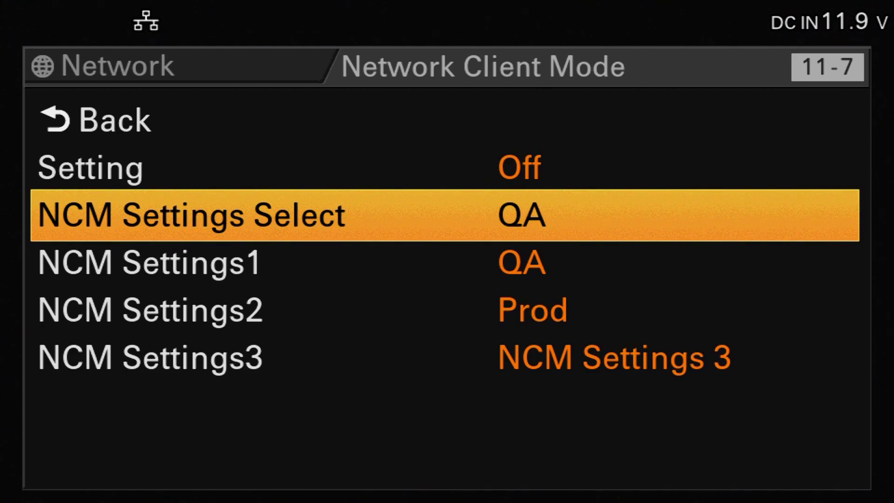
{"action": "key", "text": "Return"}
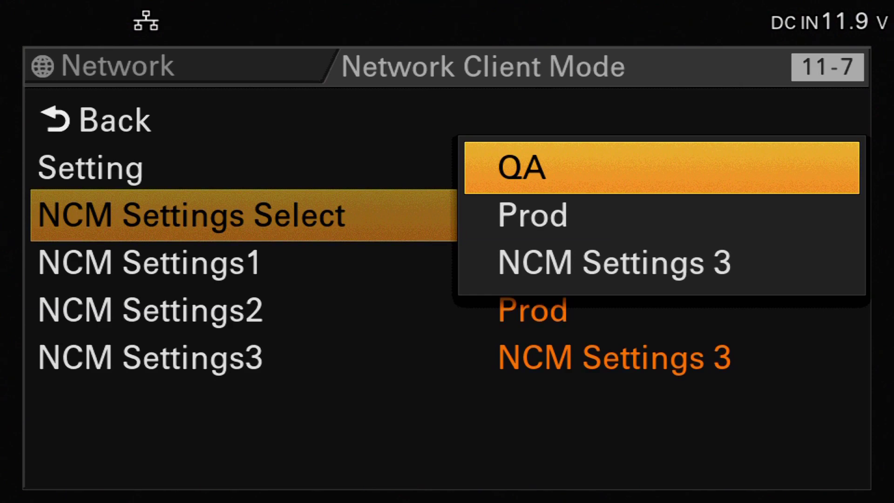
{"action": "key", "text": "Return"}
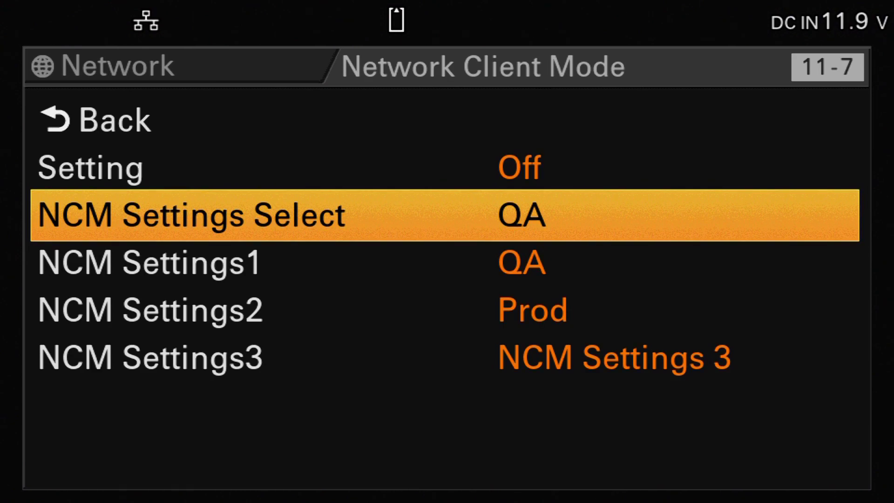
- Turn Network Client Mode Setting to On, then exit the menu to live view
{"action": "key", "text": "Up"}
{"action": "key", "text": "Return"}
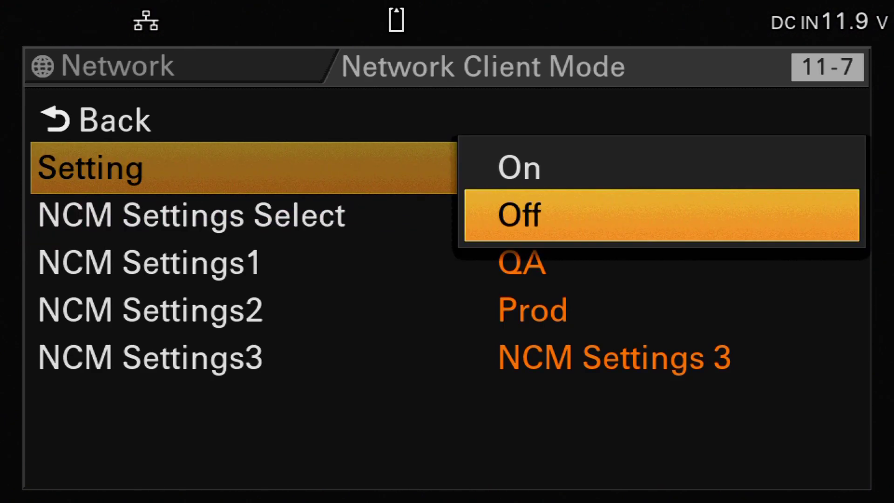
{"action": "key", "text": "Up"}
{"action": "key", "text": "Return"}
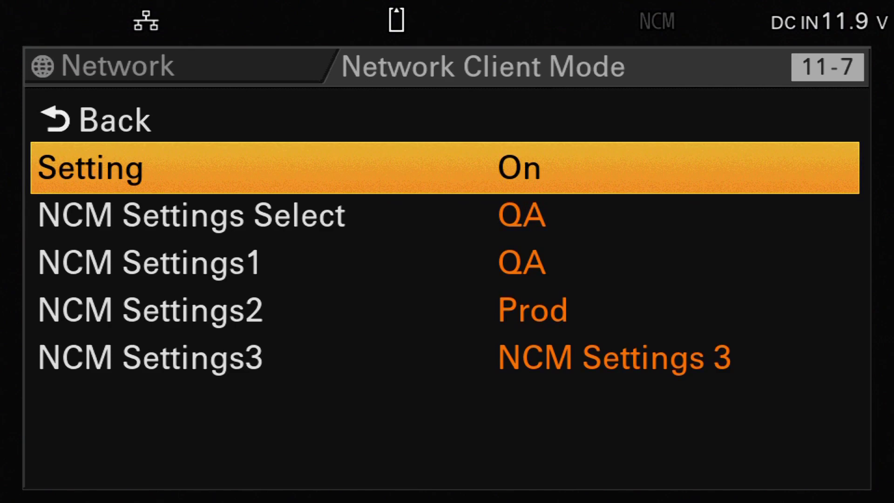
{"action": "key", "text": "Up"}
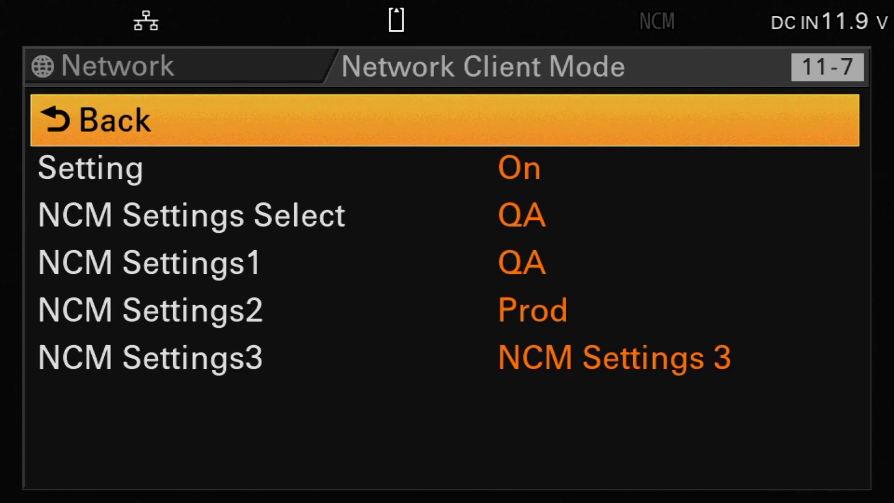
{"action": "key", "text": "Return"}
{"action": "key", "text": "Escape"}
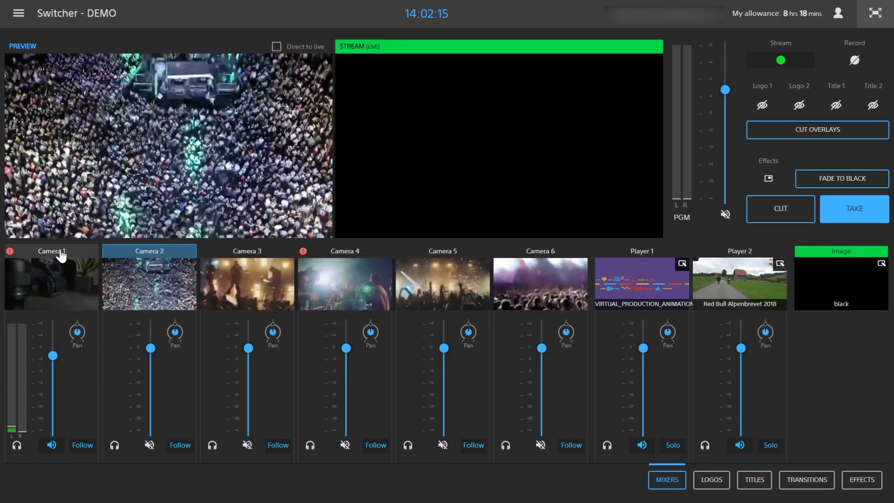
- Load the Camera 1 tile into Preview and CUT it to the stream
{"action": "left_click", "coordinate": [61, 257]}
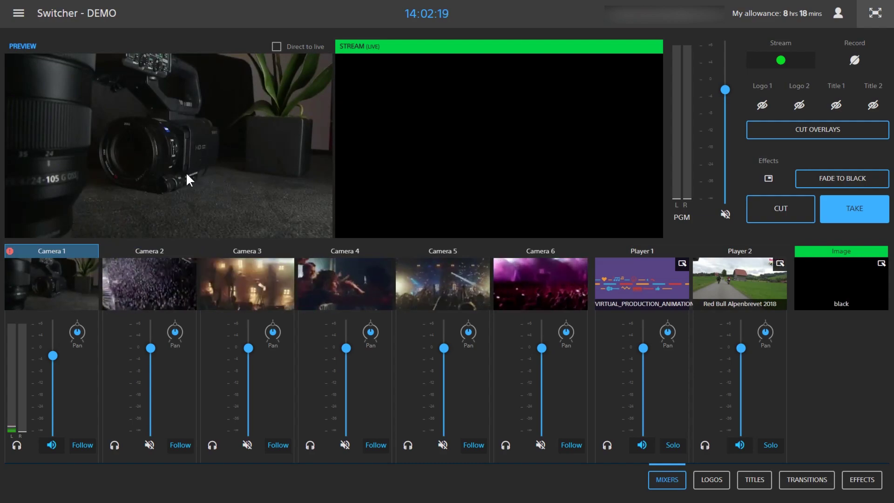
{"action": "left_click", "coordinate": [783, 209]}
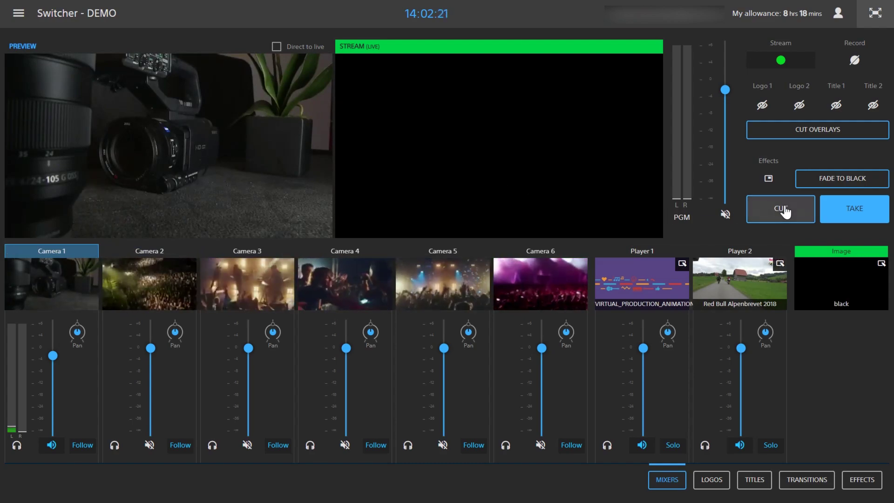